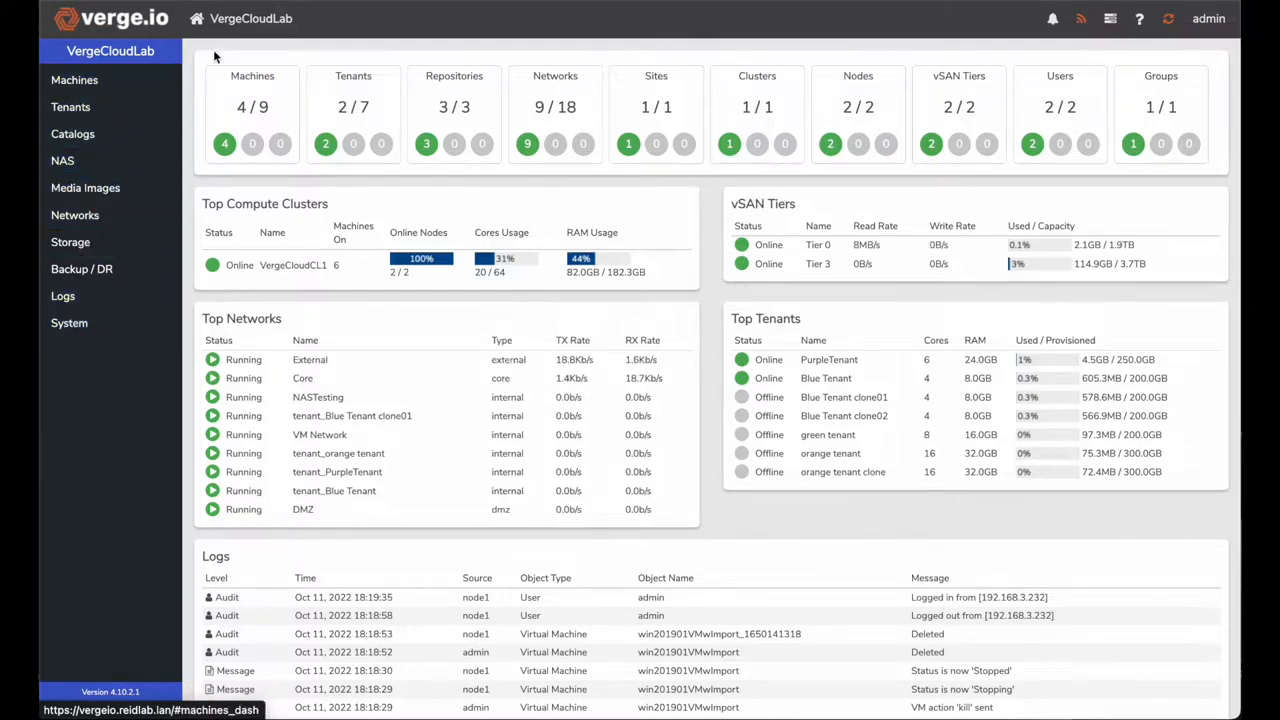
Step: Review the list of existing virtual machines in VergeCloudLab, then return to the main dashboard
left_click(273, 94)
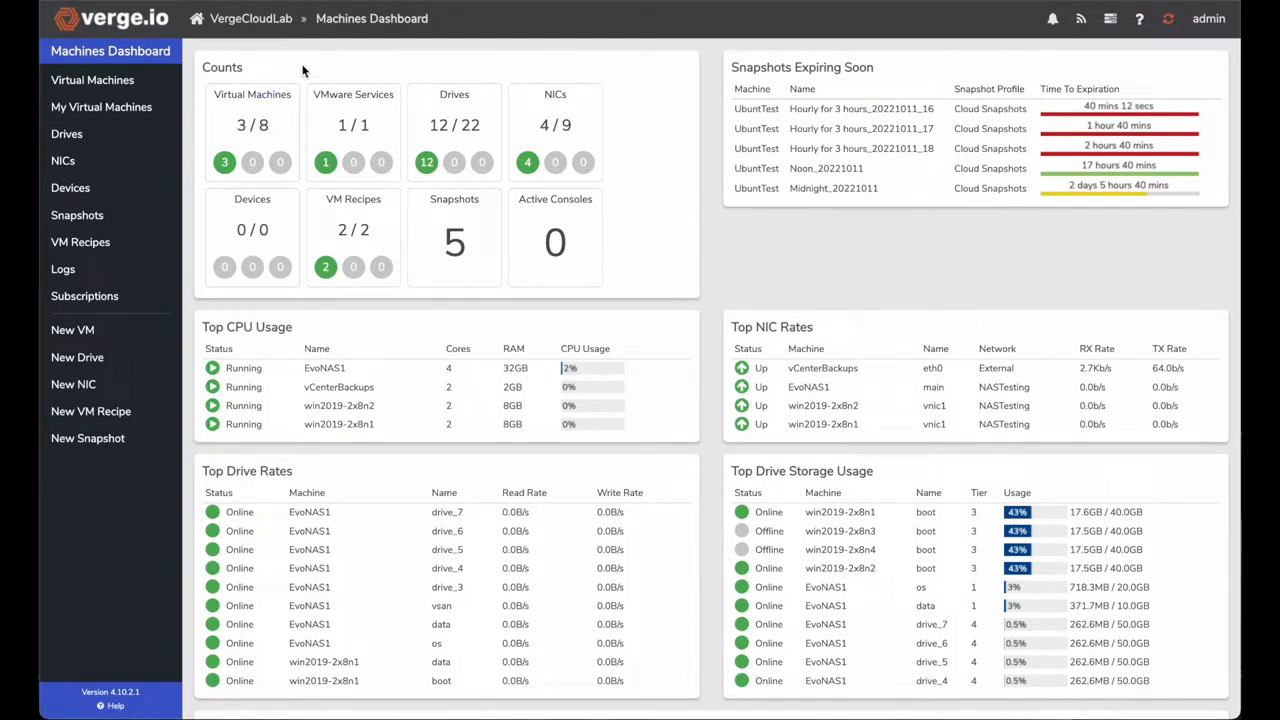
left_click(269, 103)
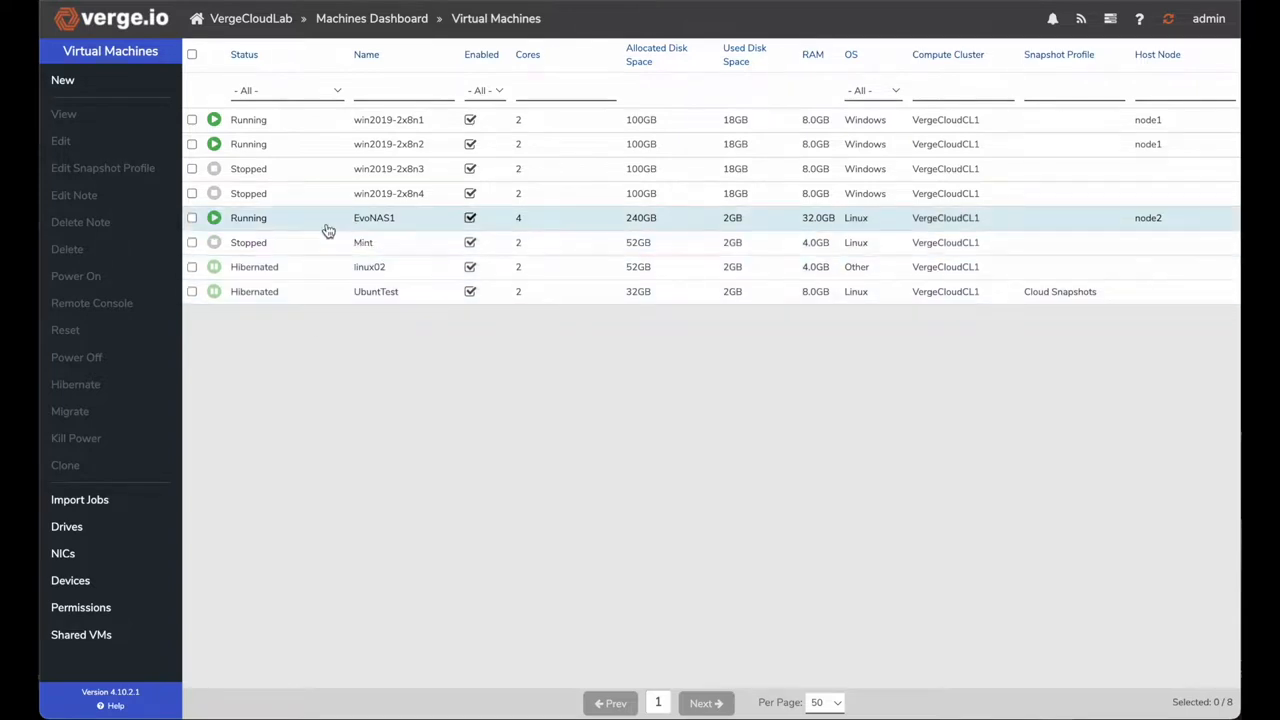
left_click(237, 28)
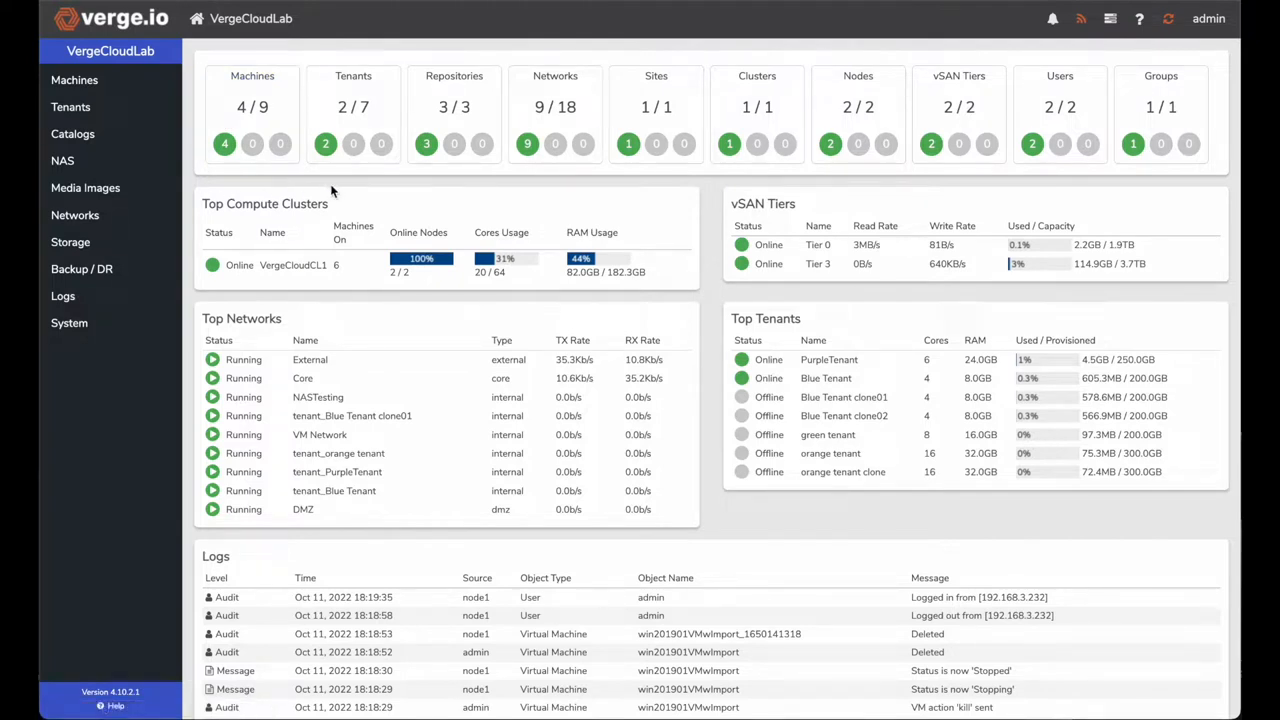
Step: Open the vCenterBackups VMware service from the Backup / DR area
left_click(115, 270)
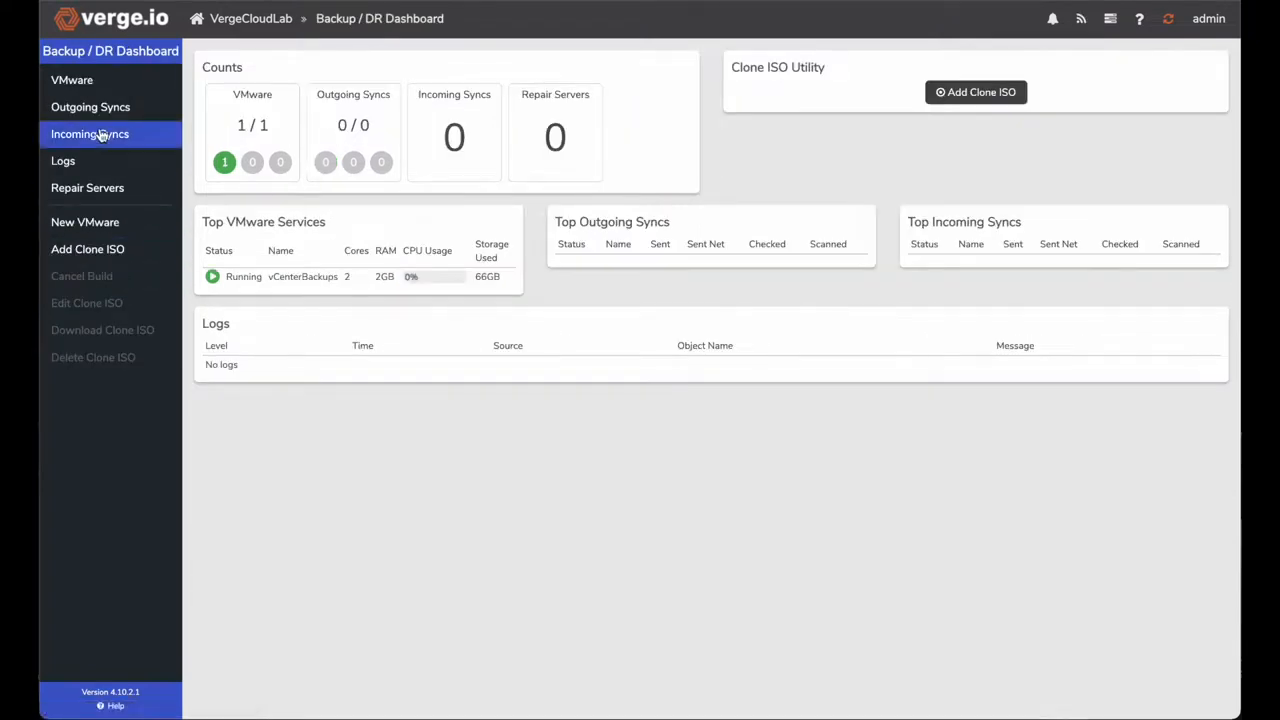
left_click(259, 120)
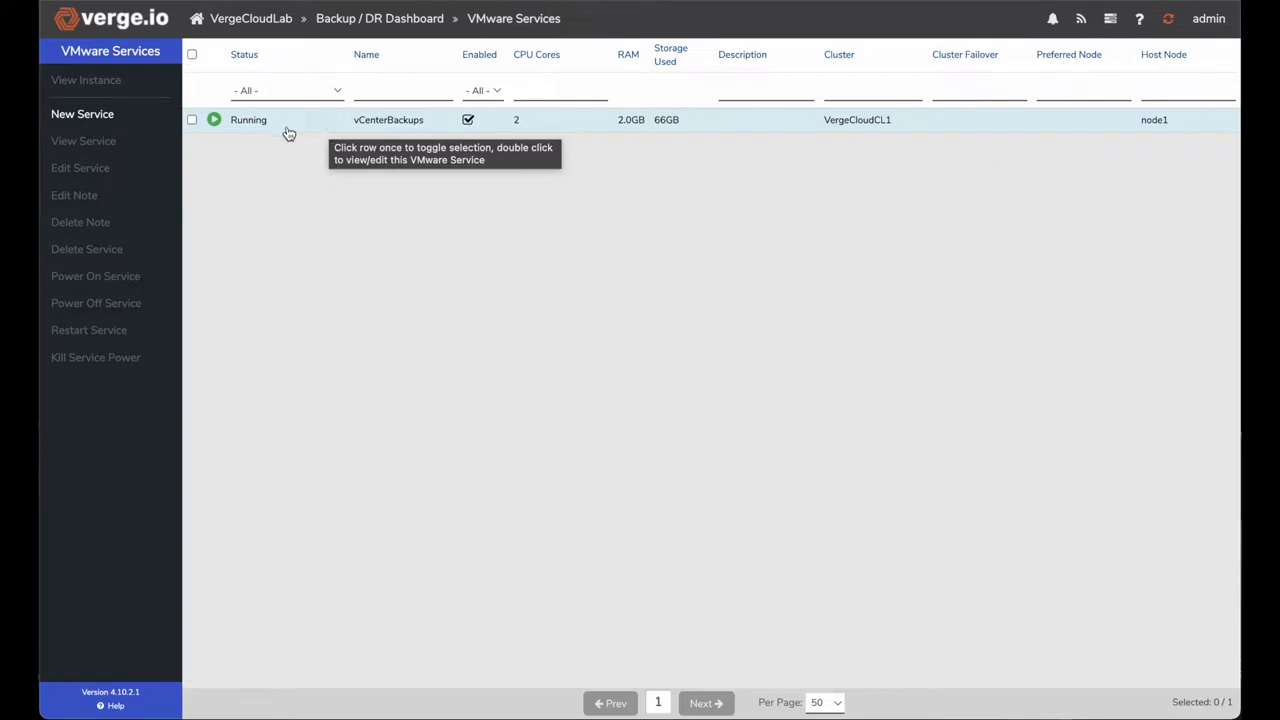
left_click(295, 127)
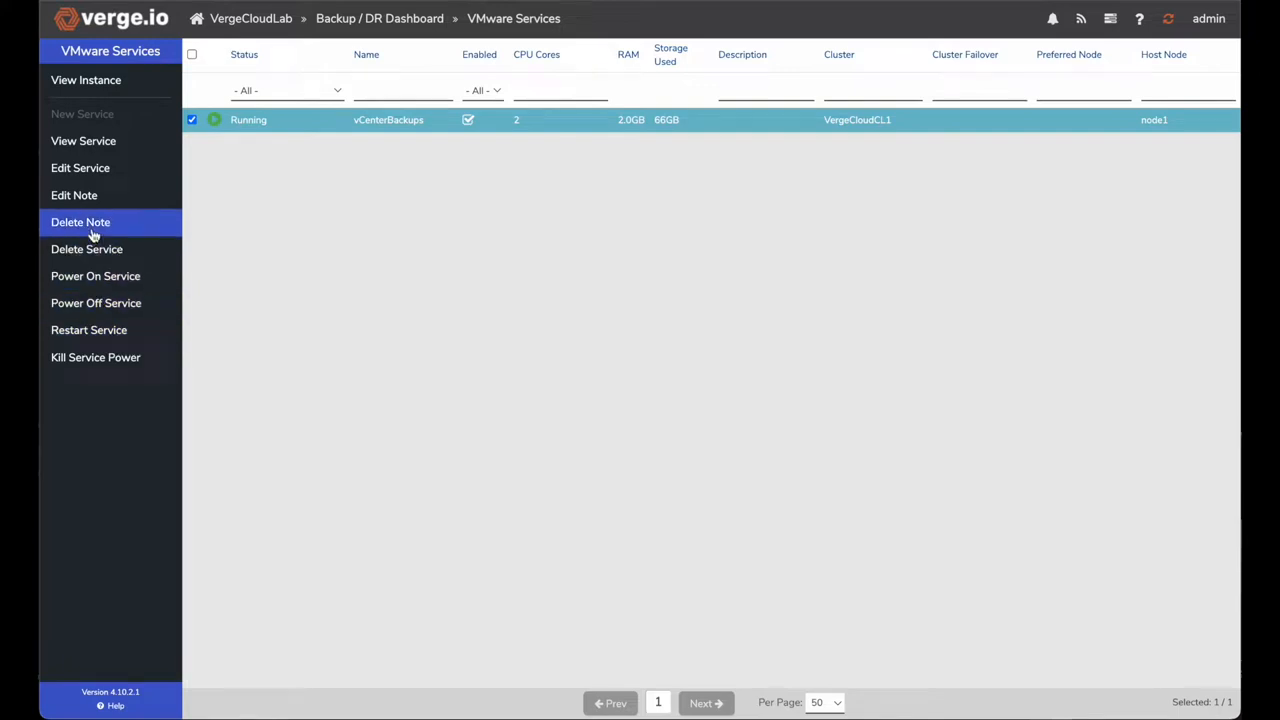
double_click(305, 132)
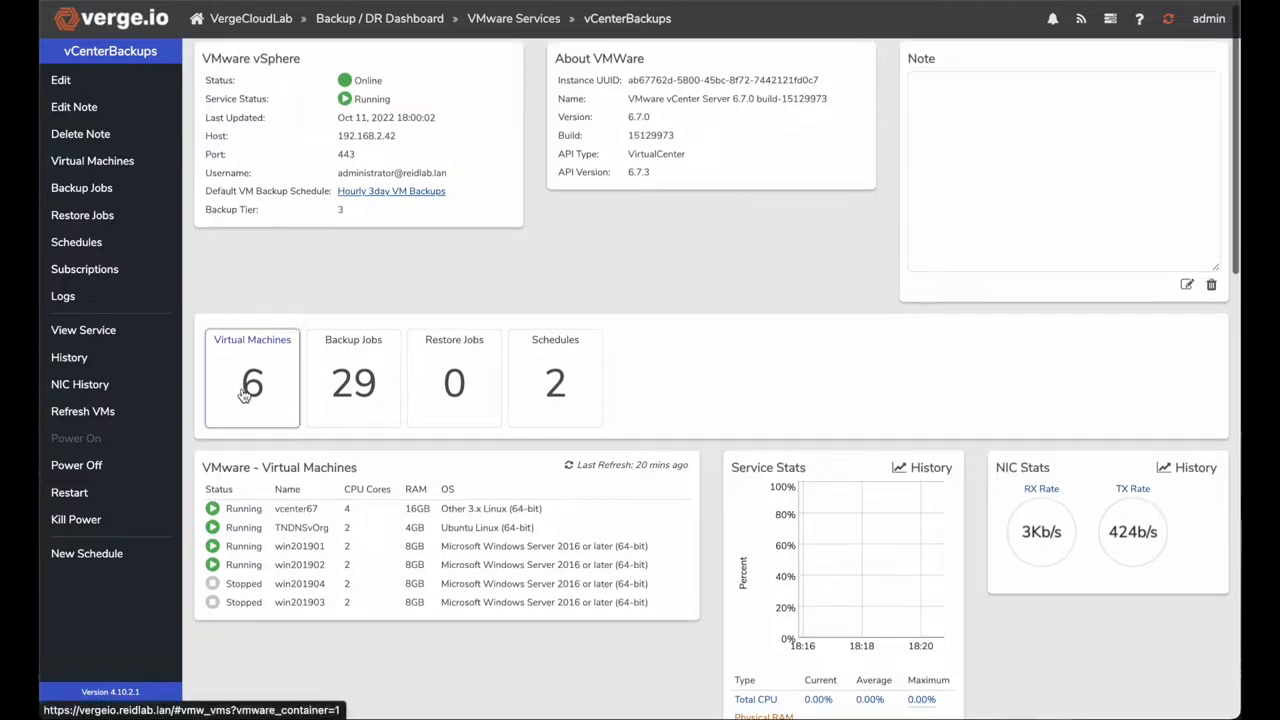
scroll(245, 393, "down", 3)
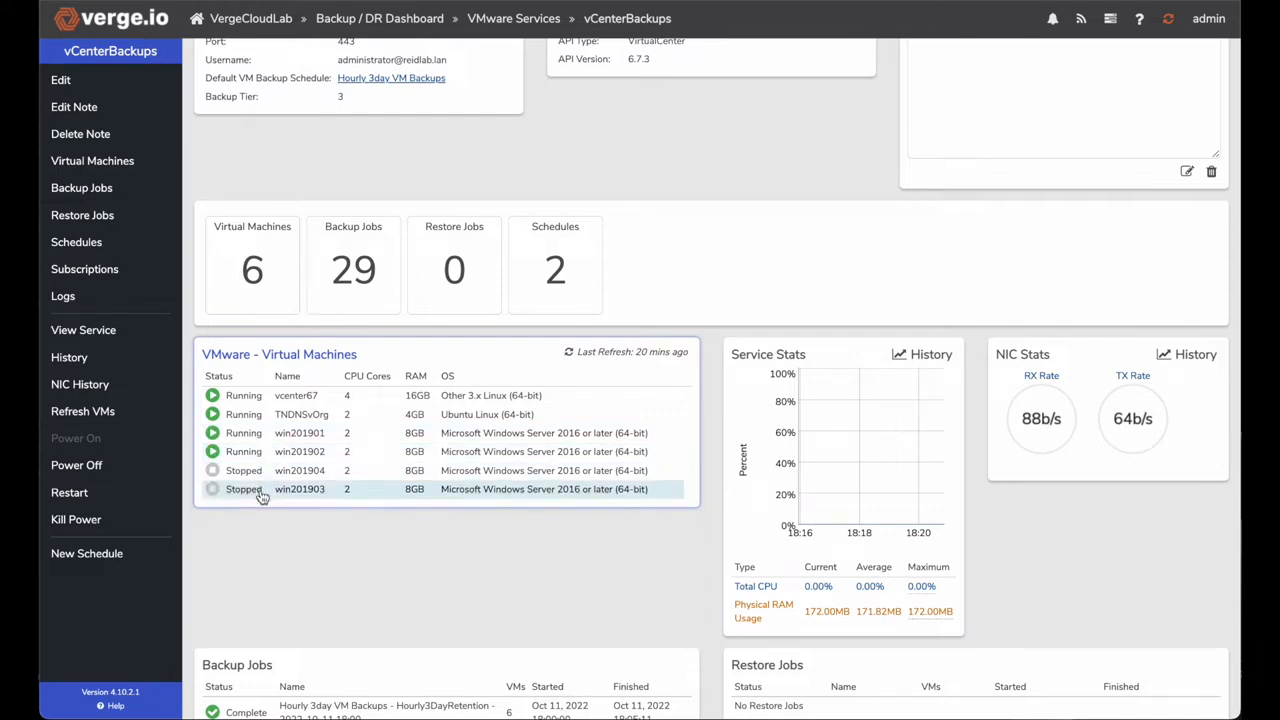
left_click(288, 437)
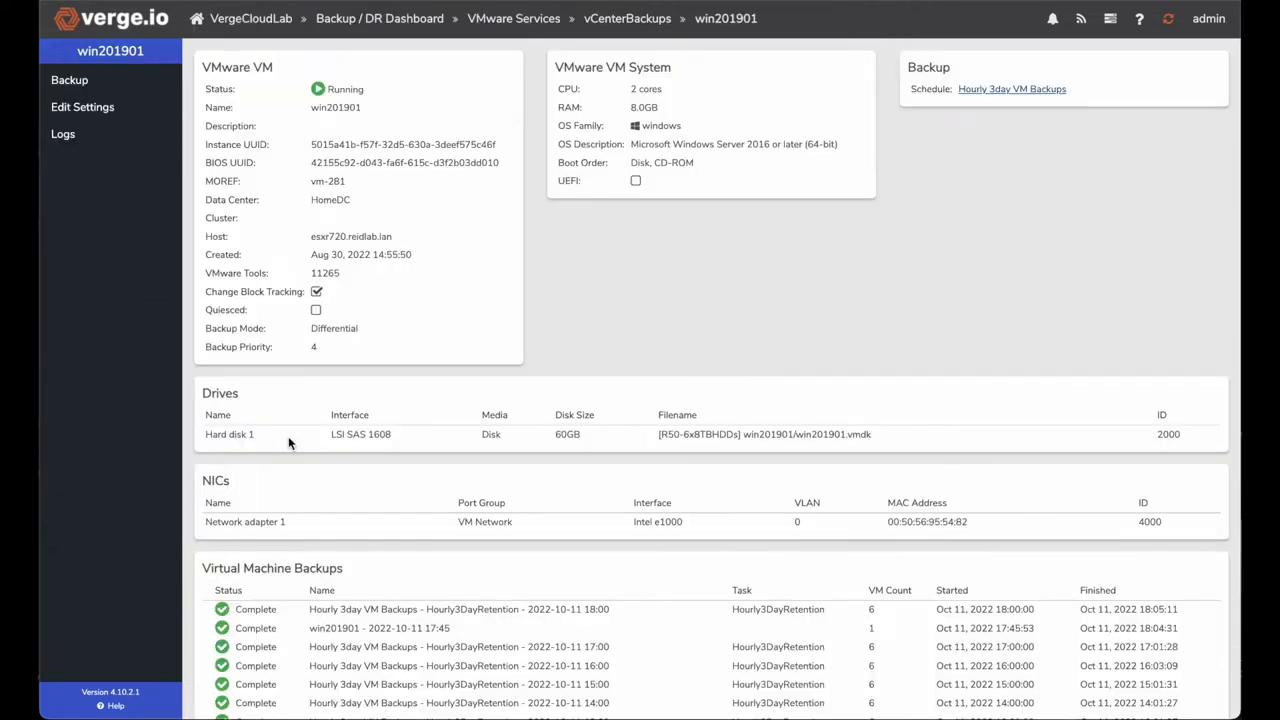
scroll(419, 256, "down", 3)
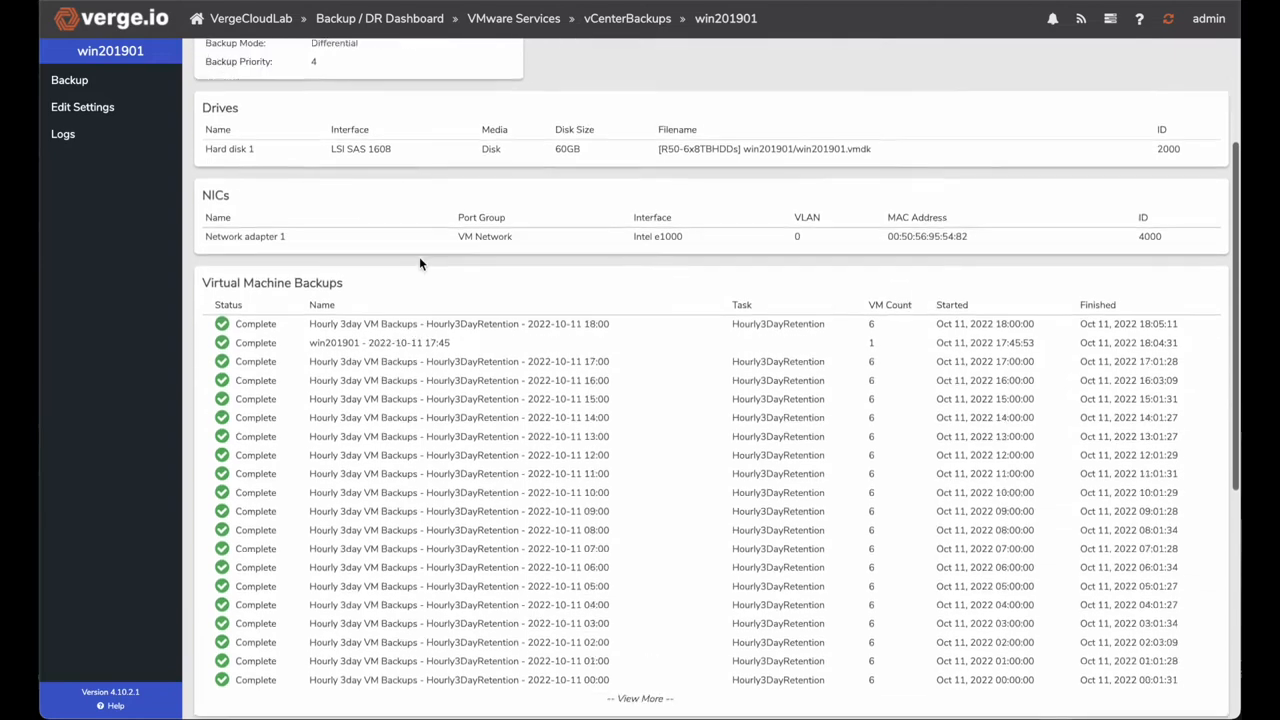
scroll(419, 256, "down", 1)
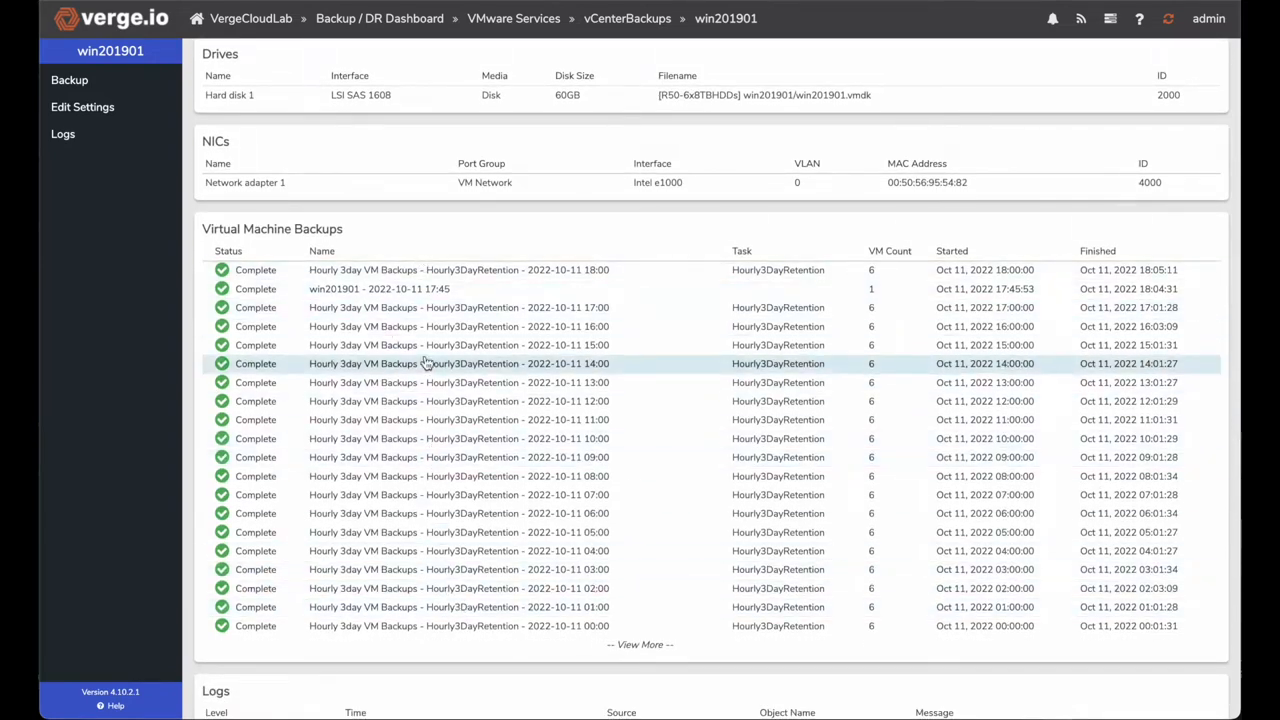
left_click(401, 279)
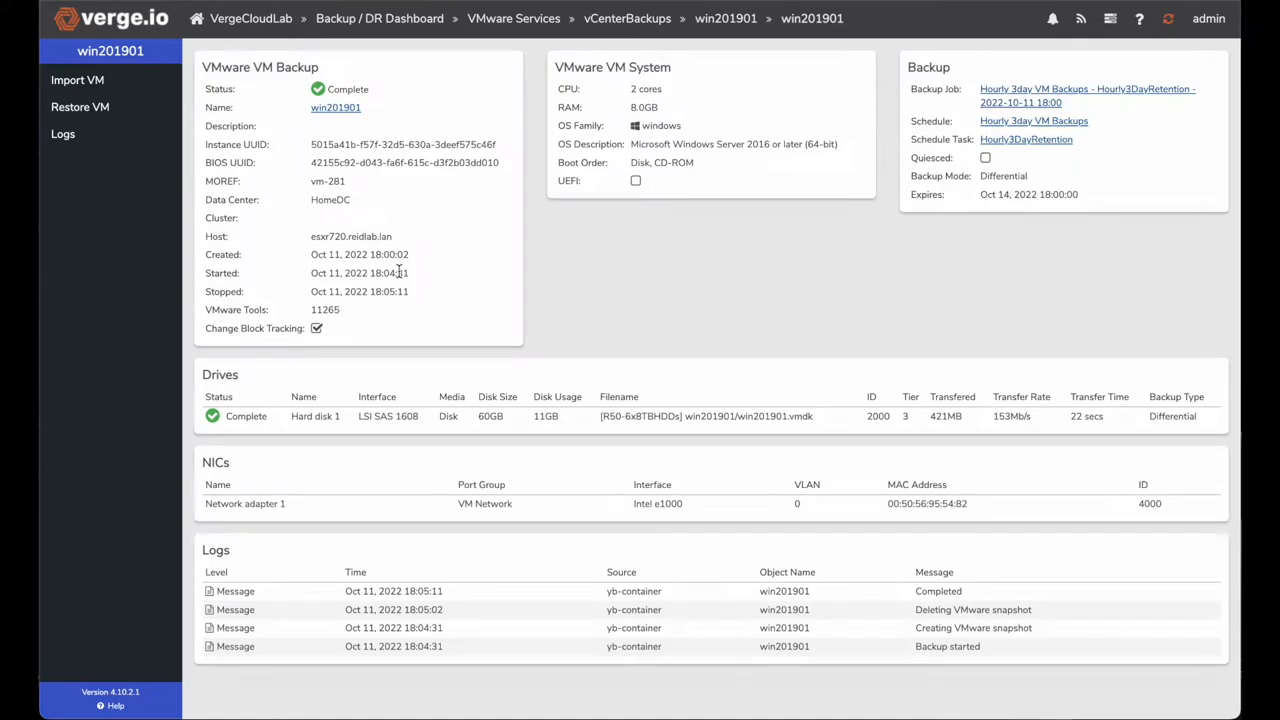
Step: Import the backed-up VM under the name win201901VMwImport on Tier 3, without preserving its MAC addresses
left_click(95, 90)
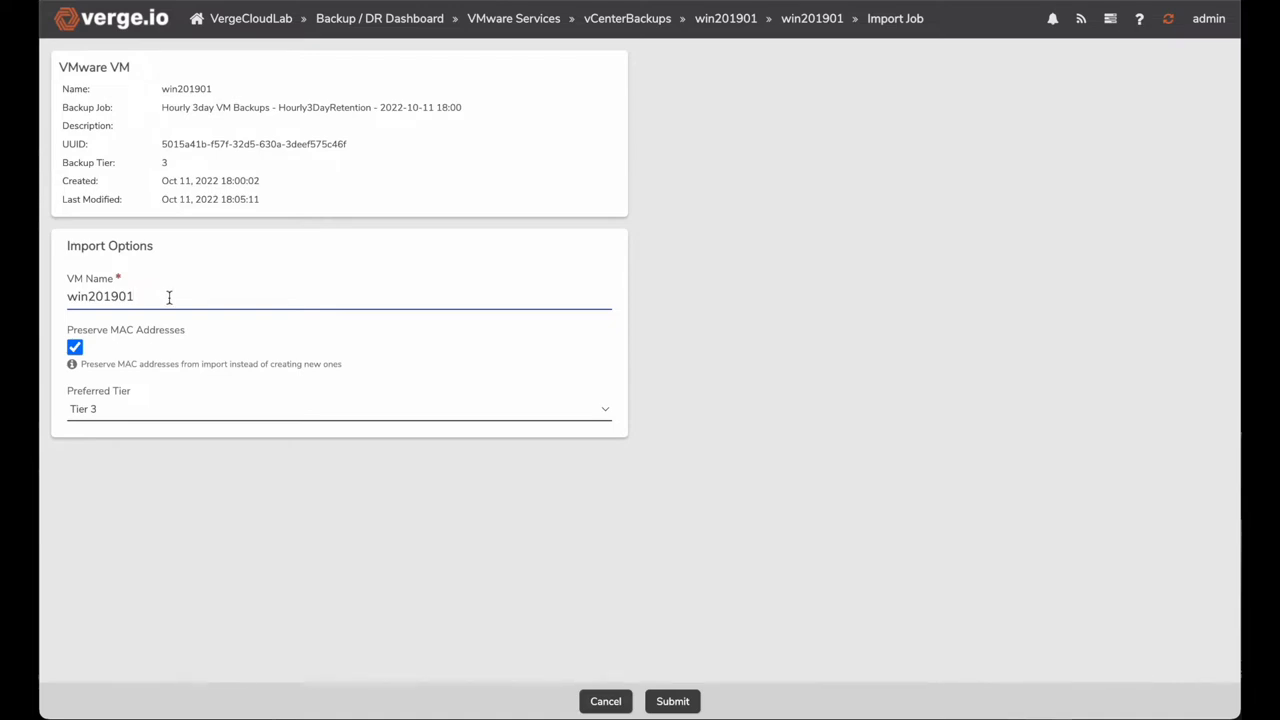
type("VM")
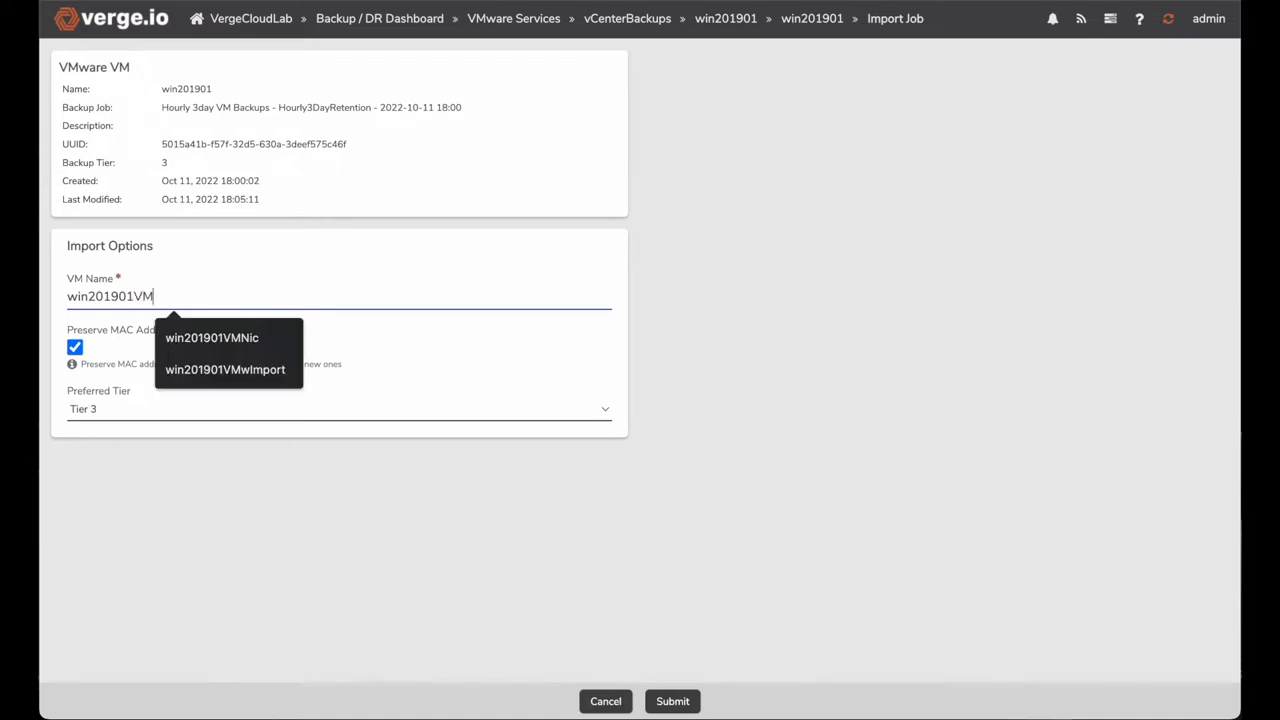
type("wImport")
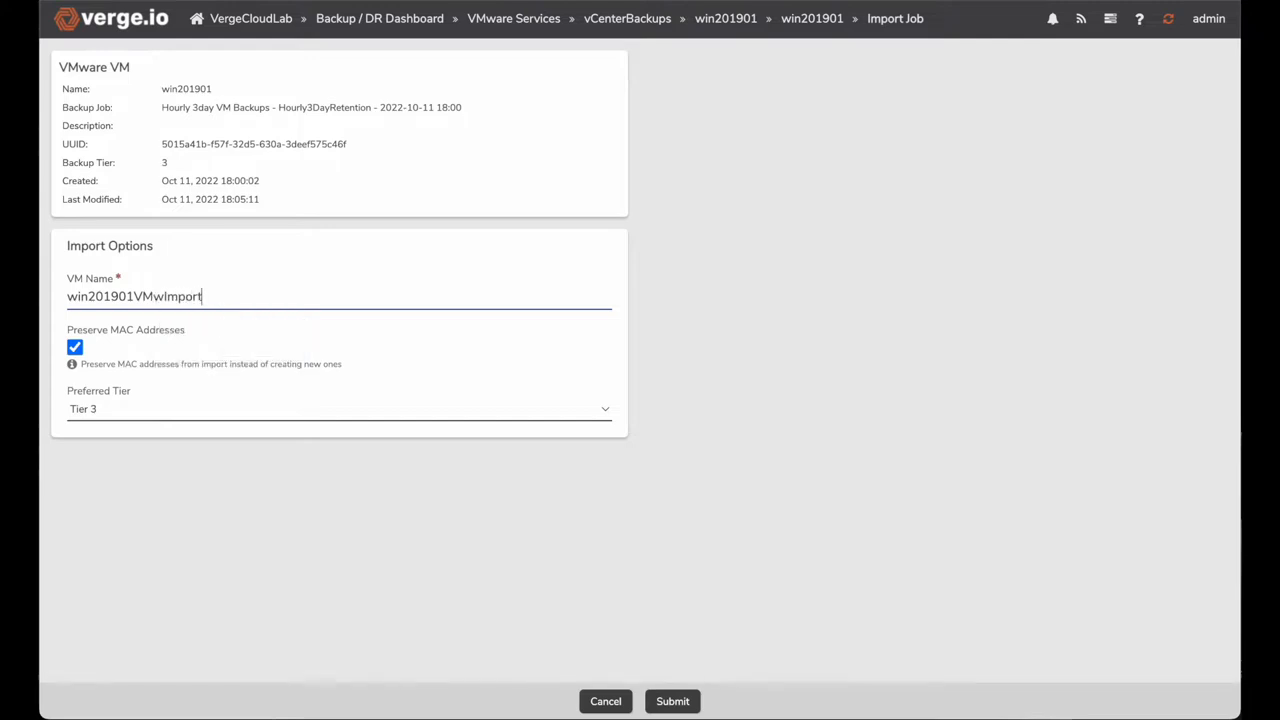
left_click(75, 349)
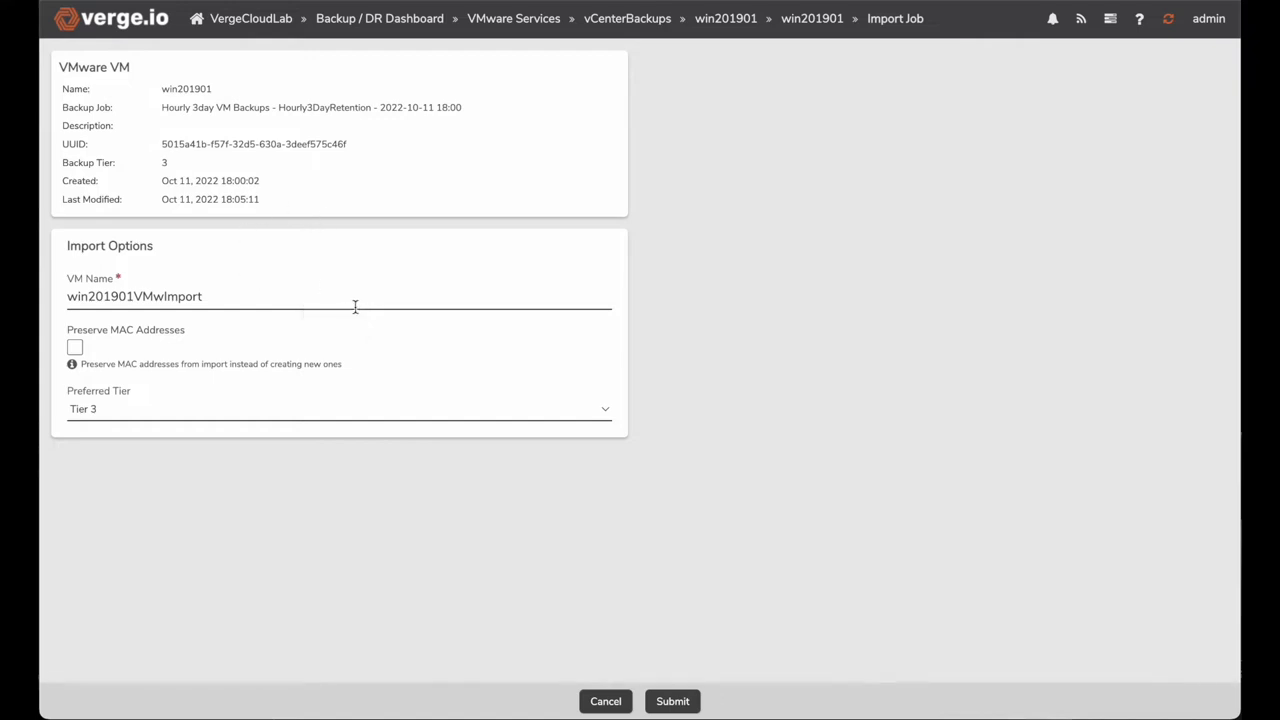
left_click(663, 699)
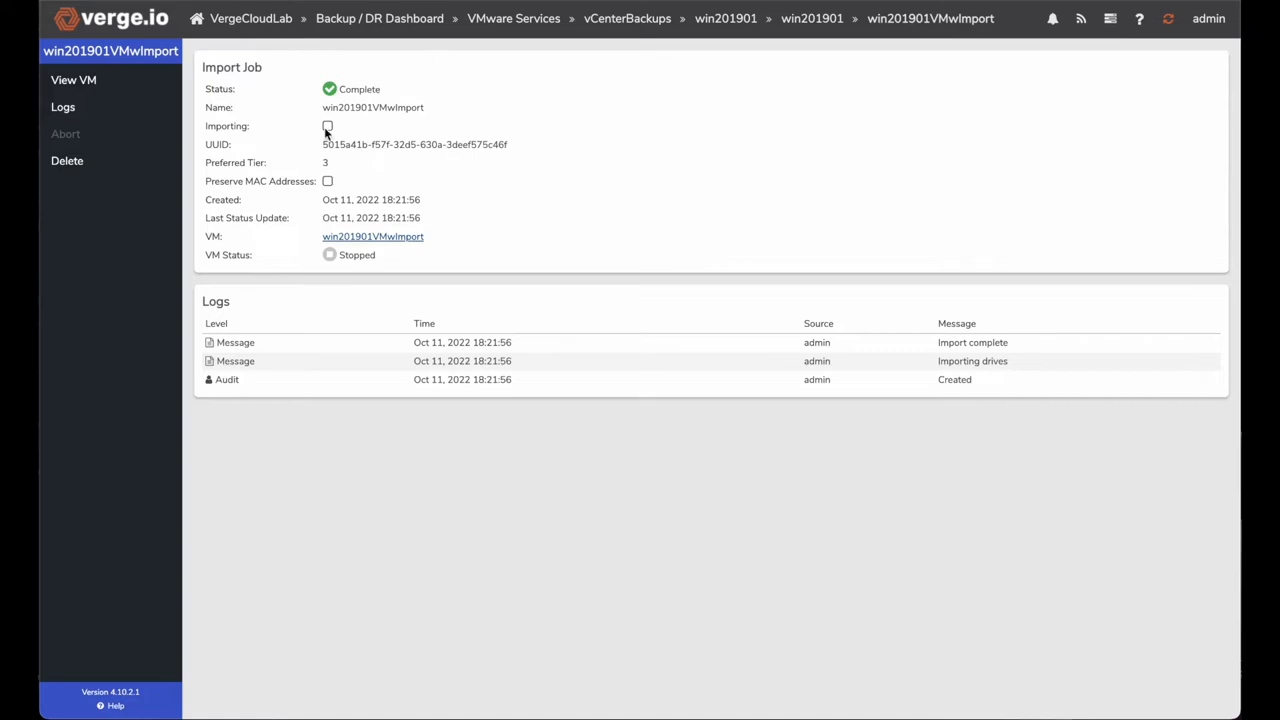
Step: Power on the win201901VMwImport virtual machine from the virtual machines list
left_click(227, 24)
left_click(262, 106)
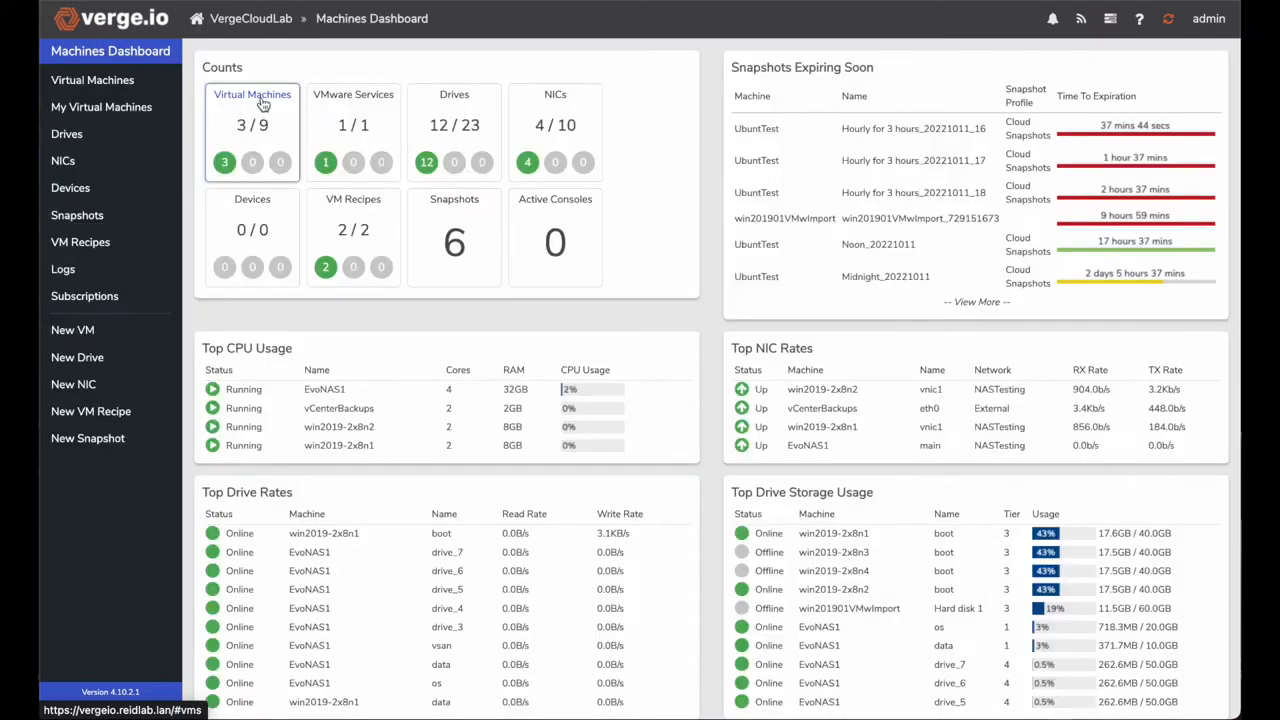
left_click(262, 106)
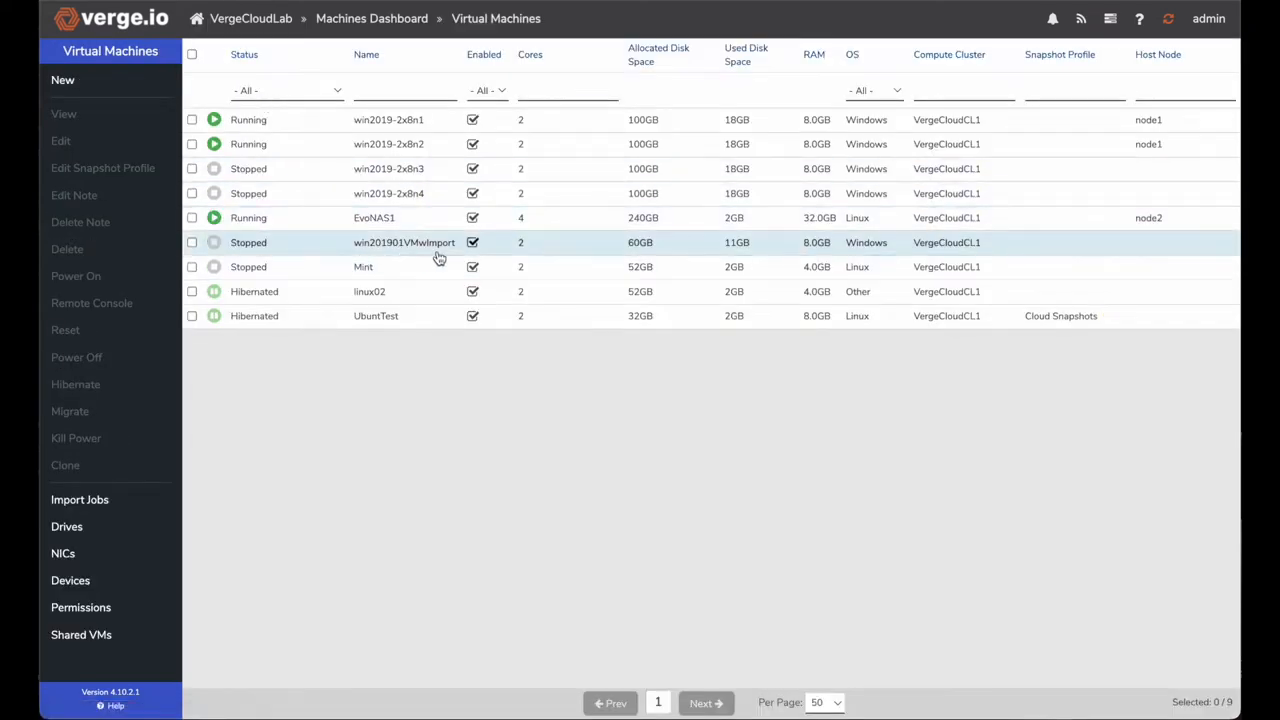
left_click(318, 251)
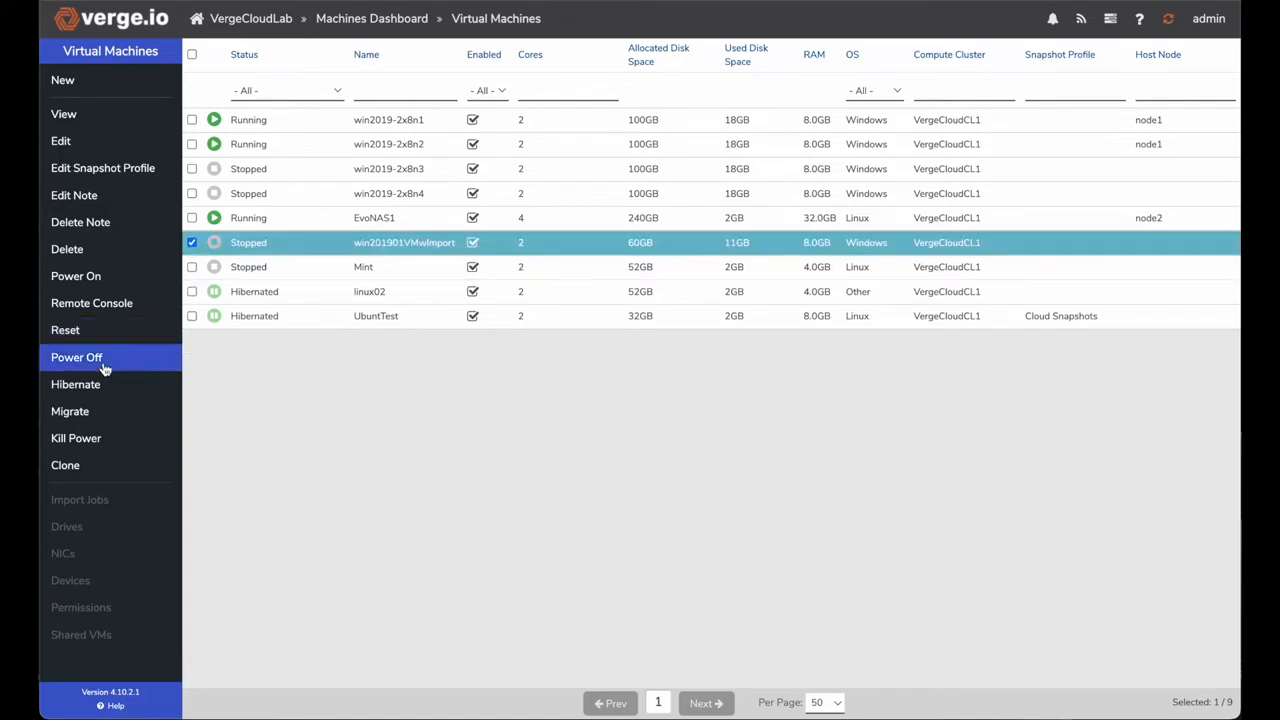
left_click(106, 275)
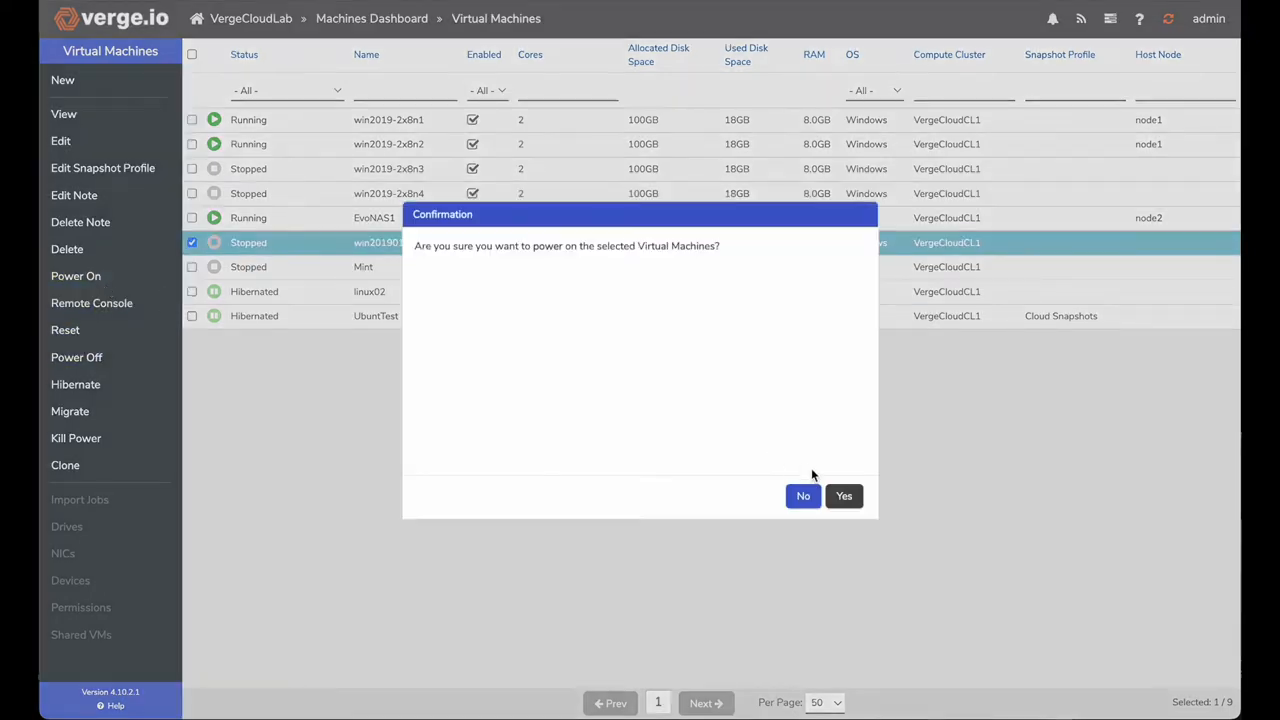
left_click(805, 494)
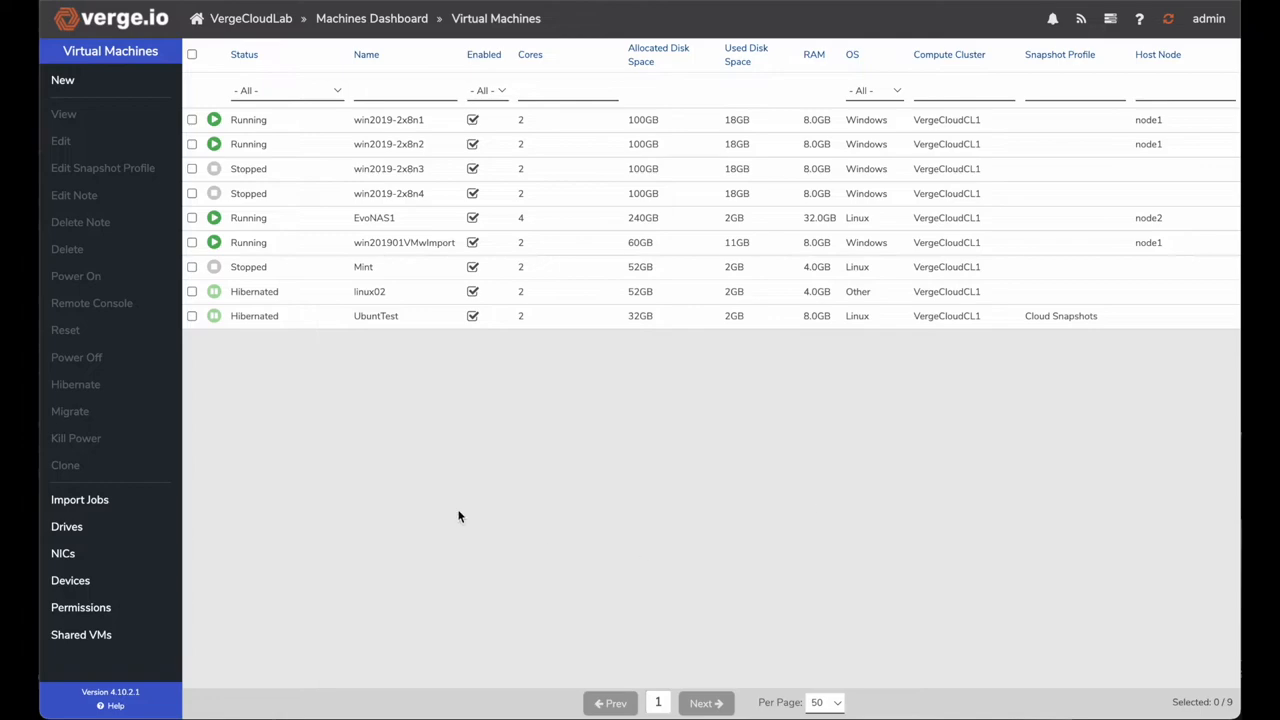
Step: Open the details of win201901VMwImport and examine its drives, NICs and assigned network
double_click(287, 245)
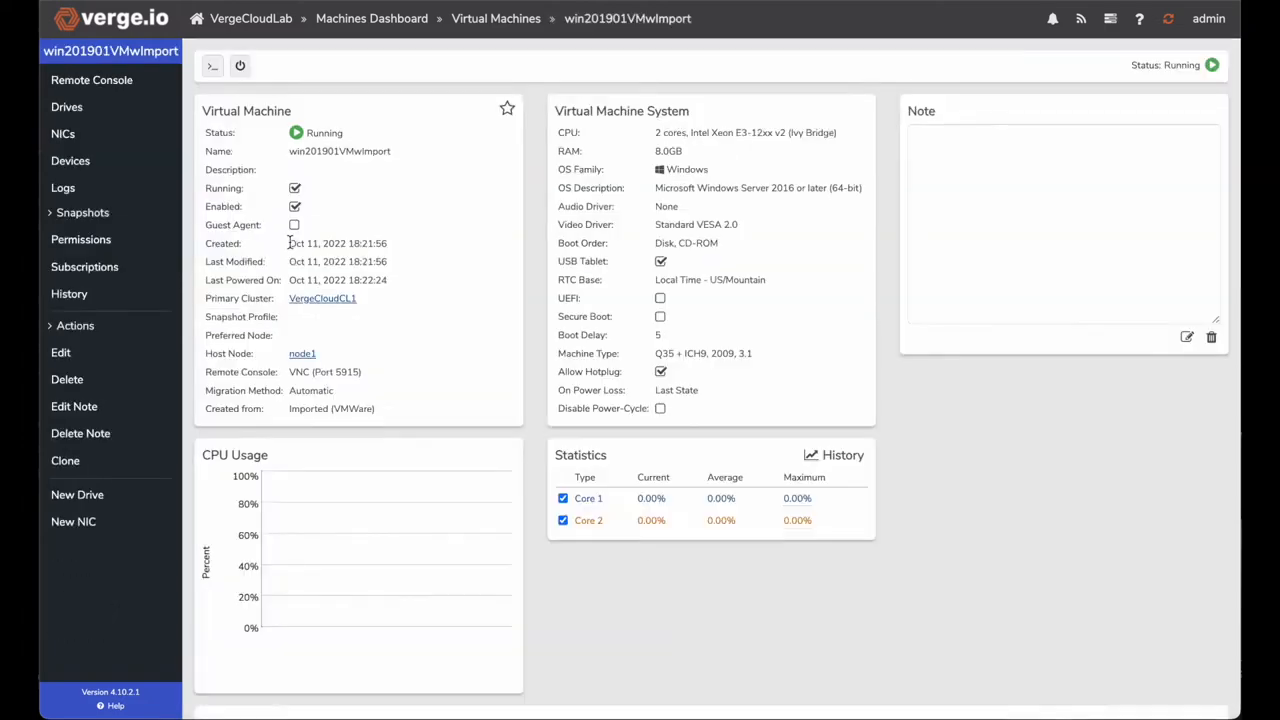
scroll(410, 482, "down", 5)
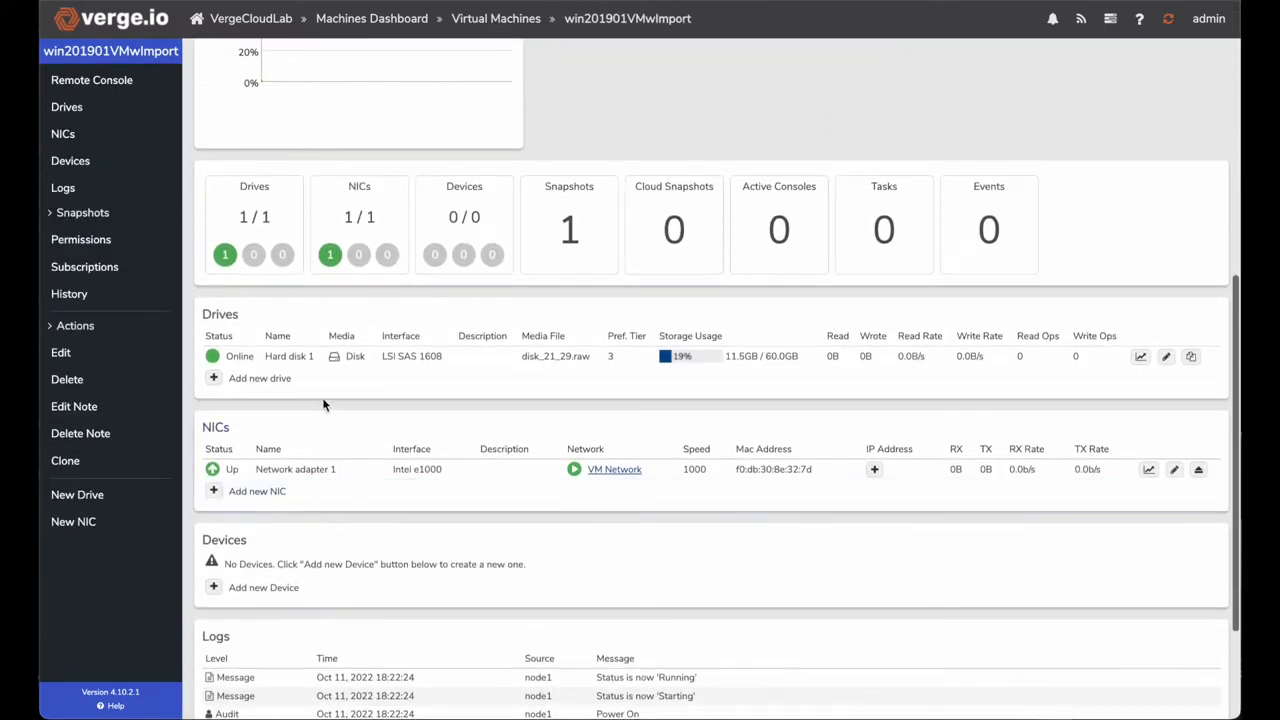
scroll(335, 404, "down", 1)
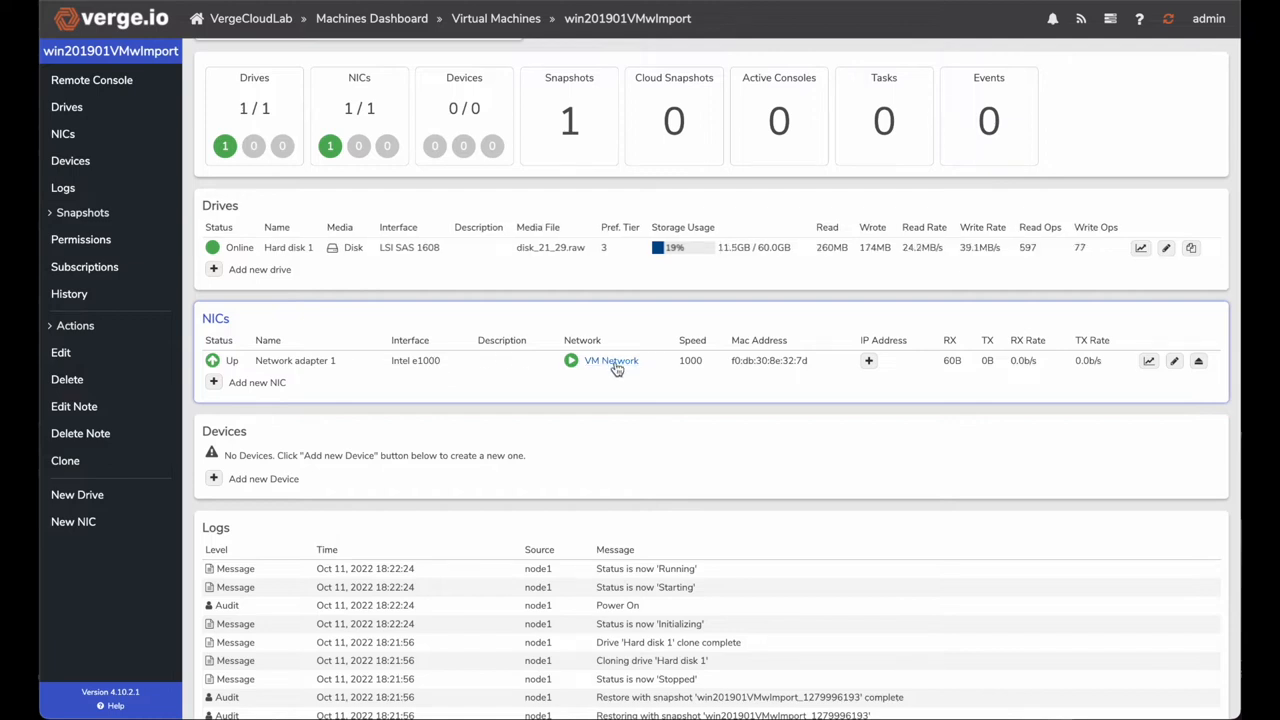
scroll(616, 368, "up", 10)
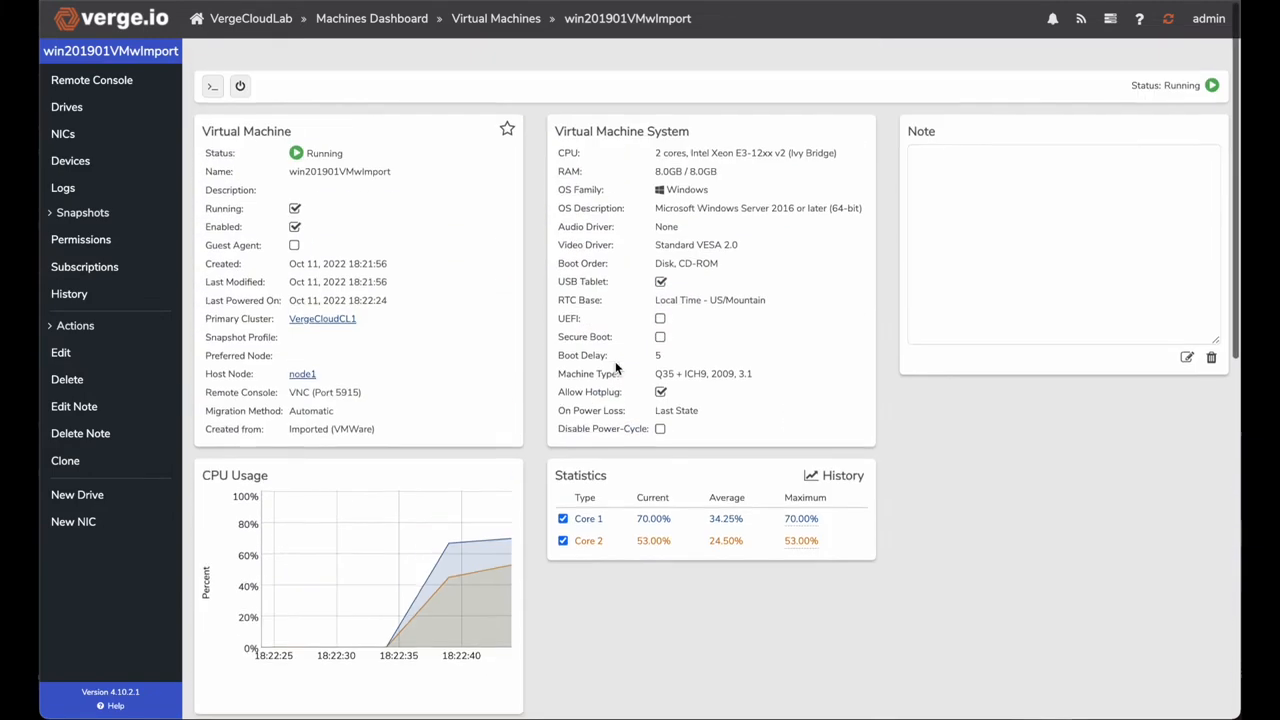
Step: Open the remote console of win201901VMwImport and send Ctrl-Alt-Delete to the VM
left_click(208, 68)
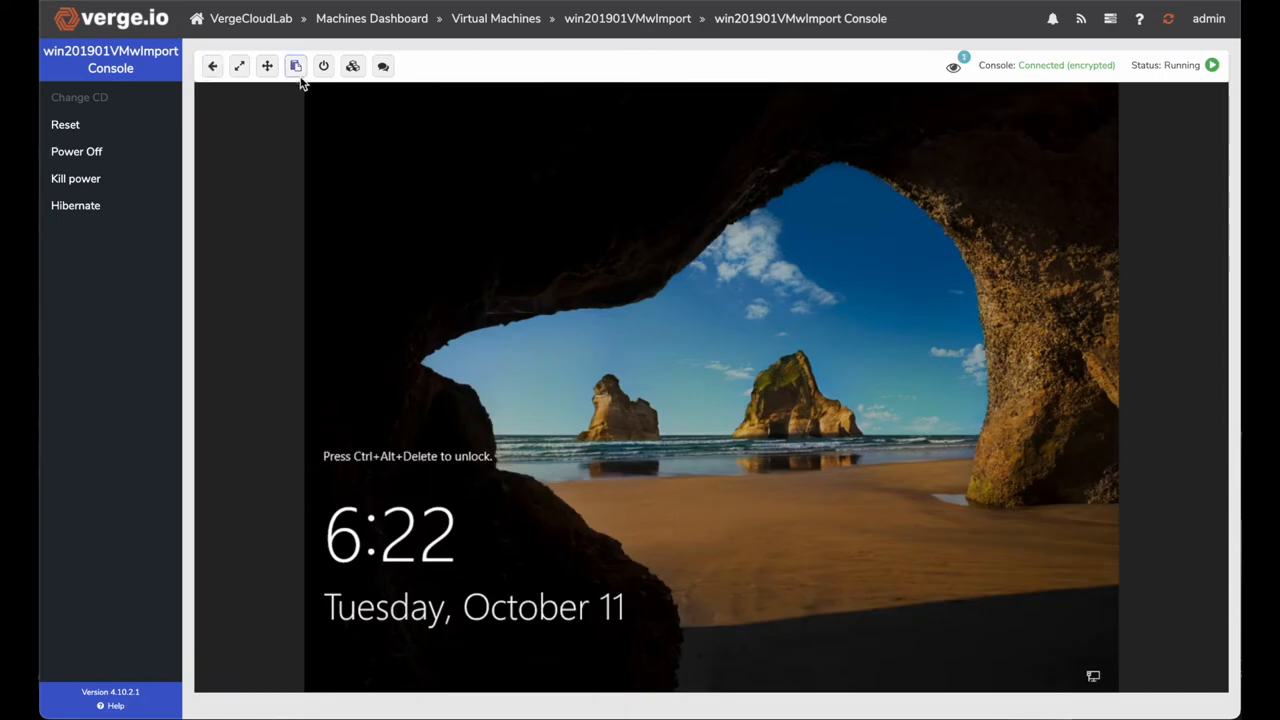
left_click(352, 66)
left_click(250, 104)
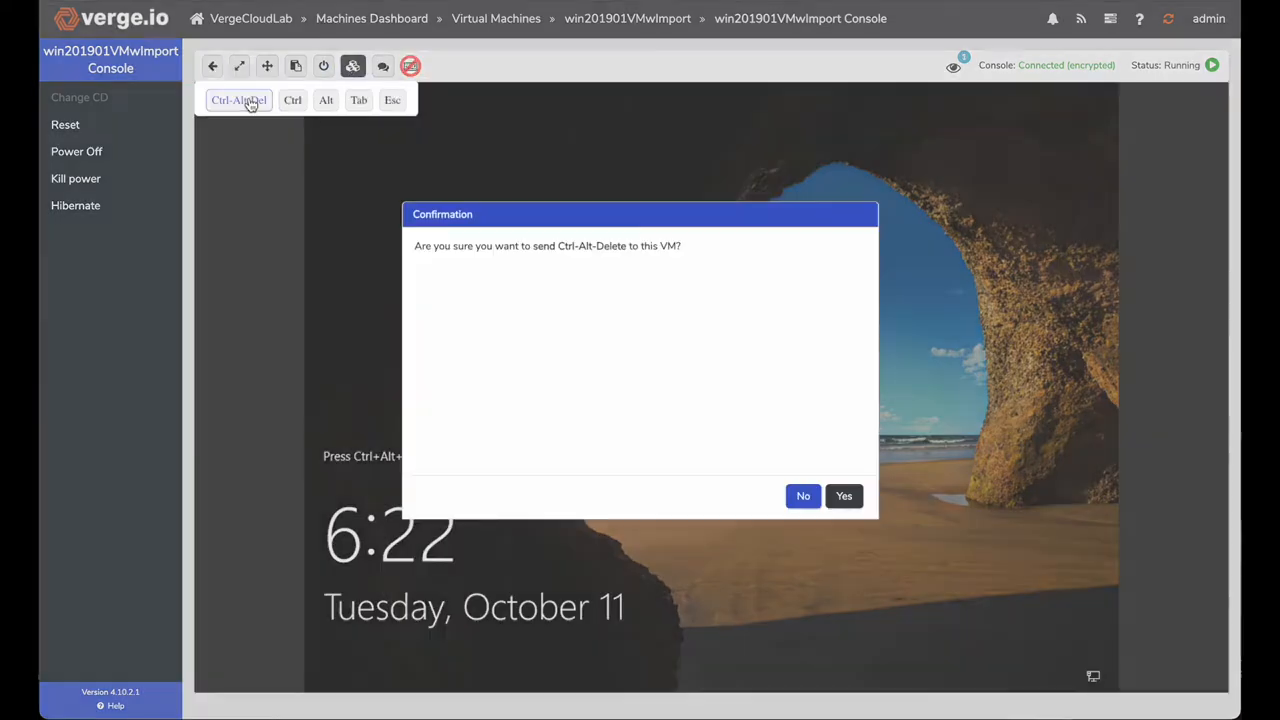
left_click(843, 496)
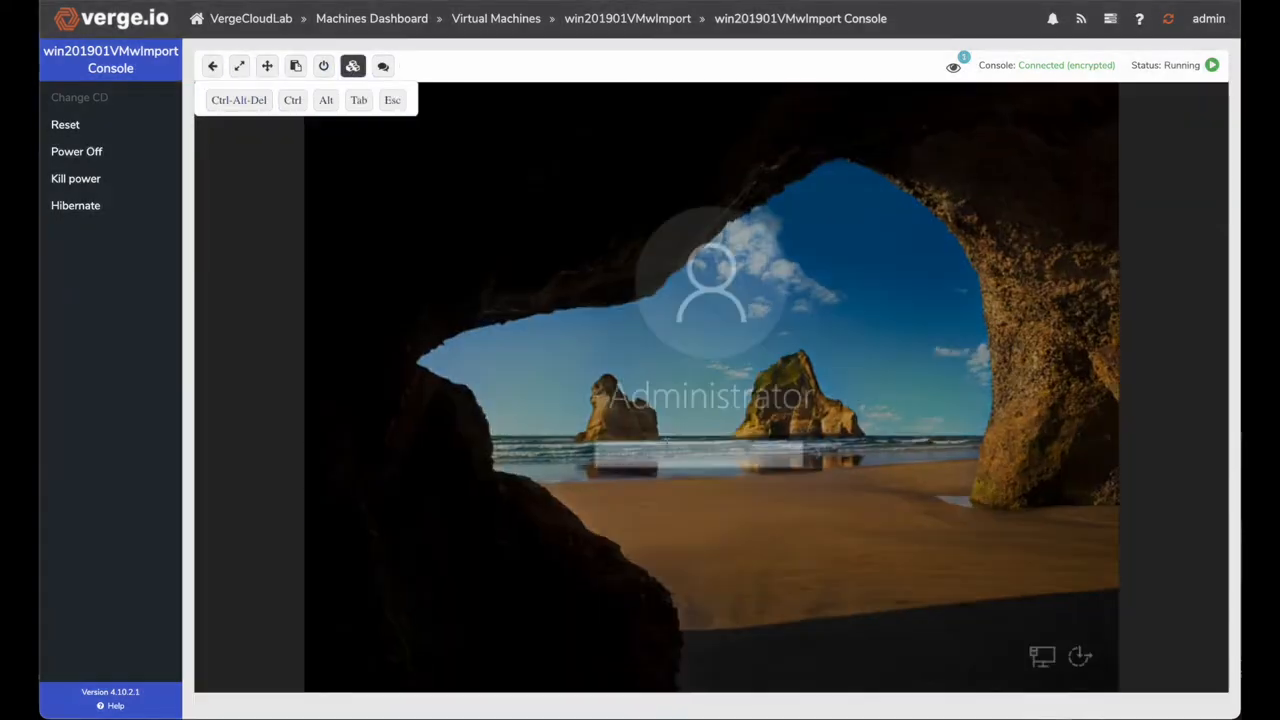
Step: Sign in to Windows with the Administrator account's password and hide the console's extra keys
type("••••••••")
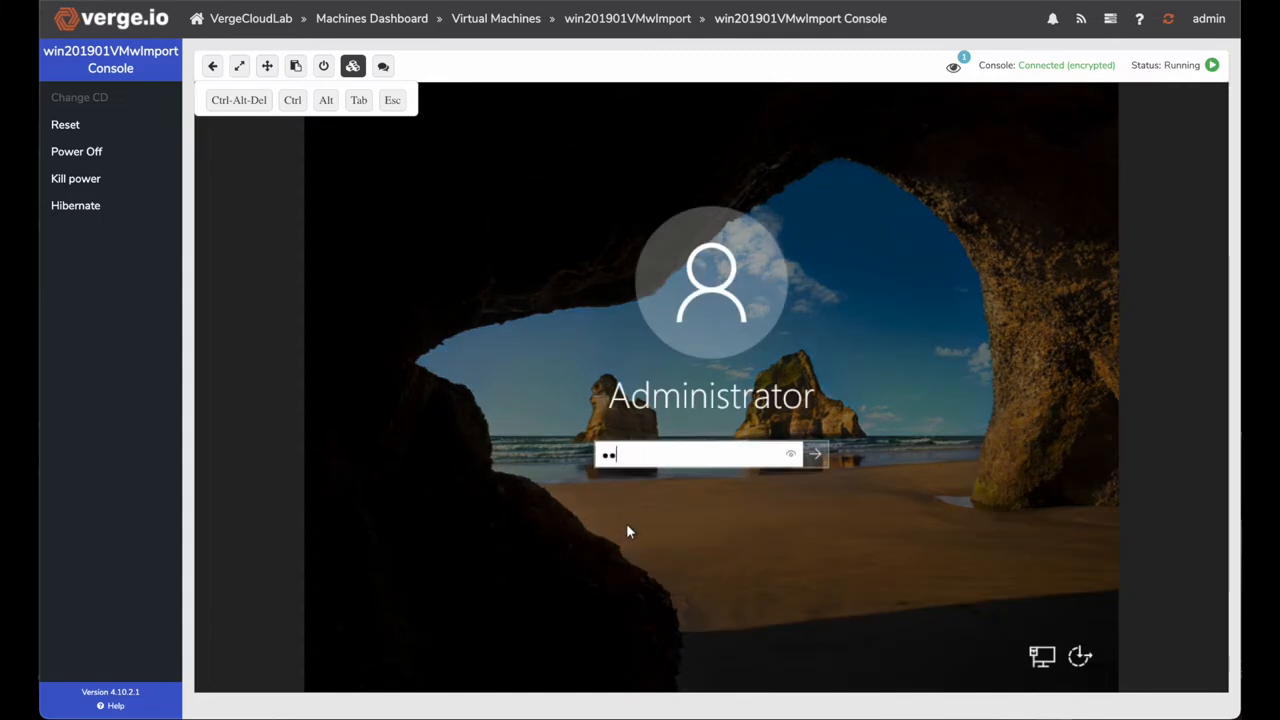
type("••")
key("Return")
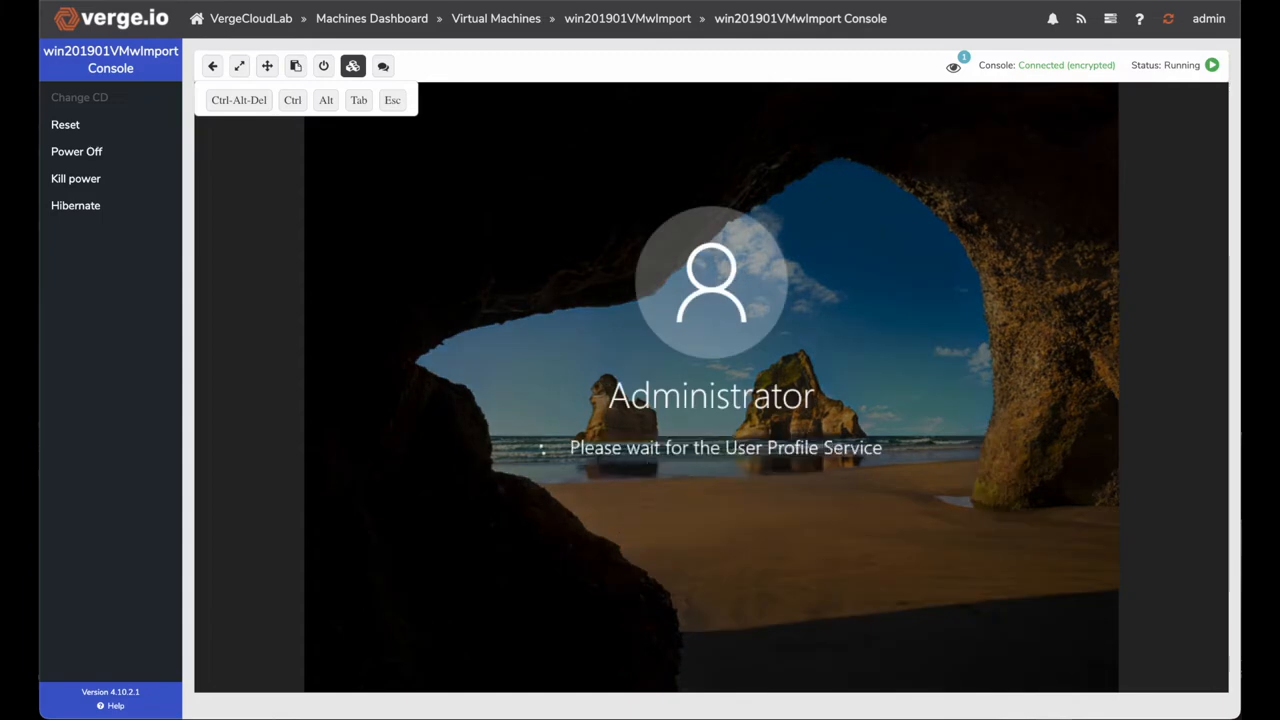
left_click(355, 72)
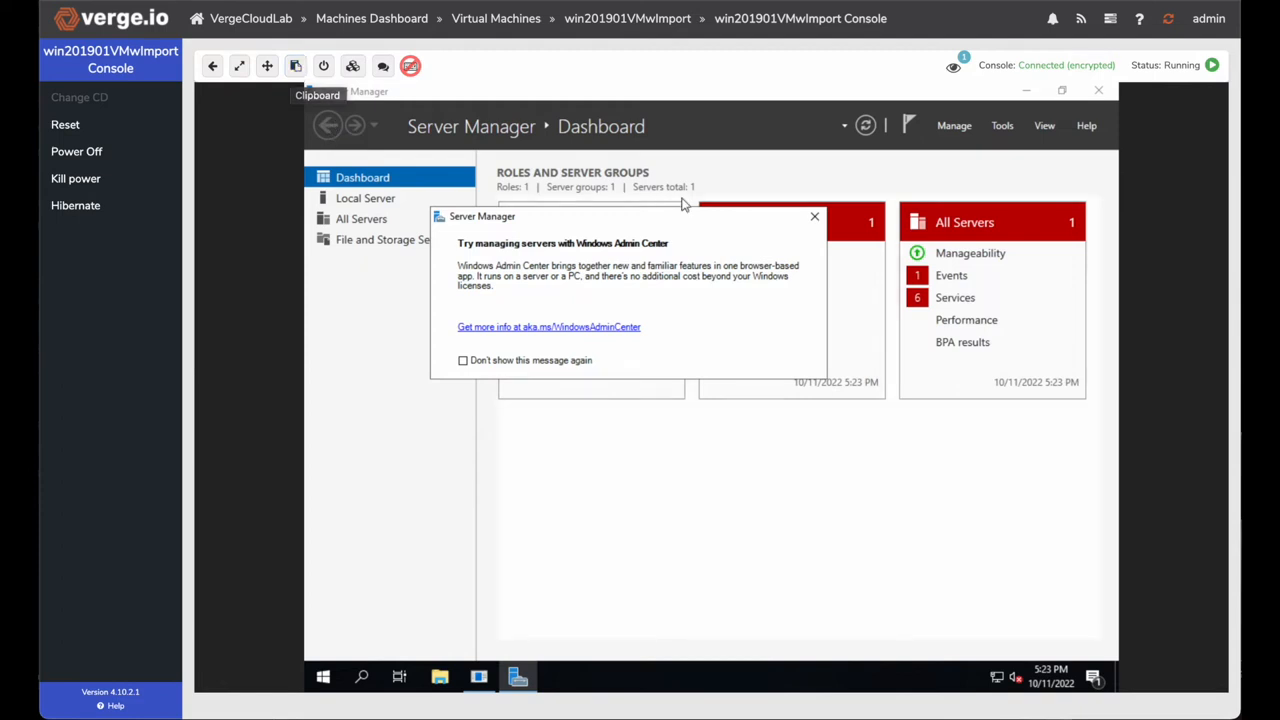
Step: Close Server Manager with its Windows Admin Center message, and cancel the Shutdown Event Tracker
left_click(814, 217)
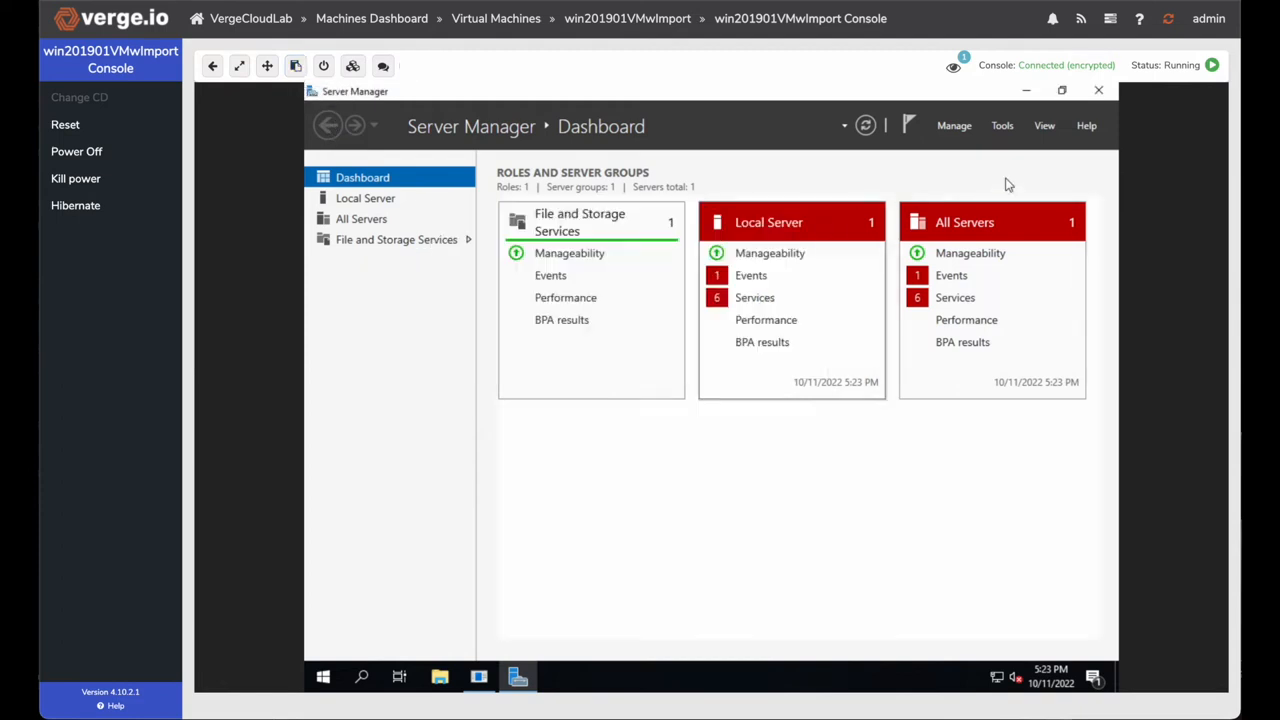
left_click(1098, 91)
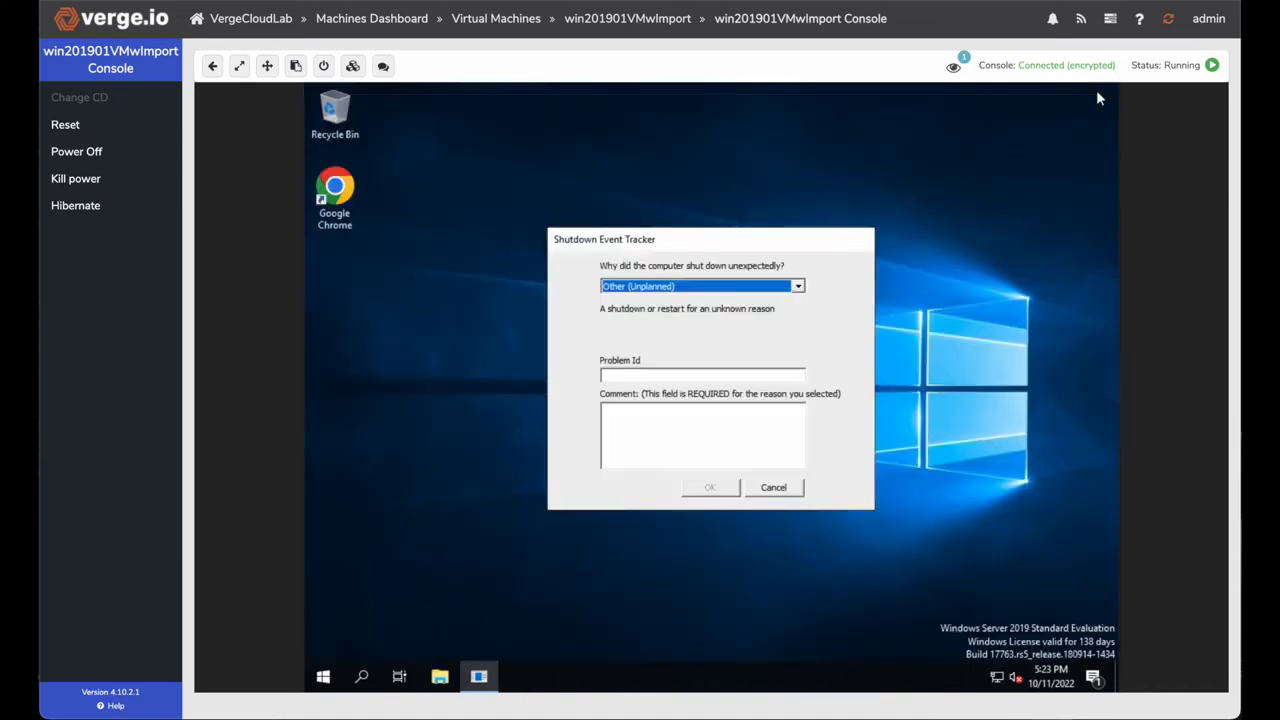
left_click(773, 488)
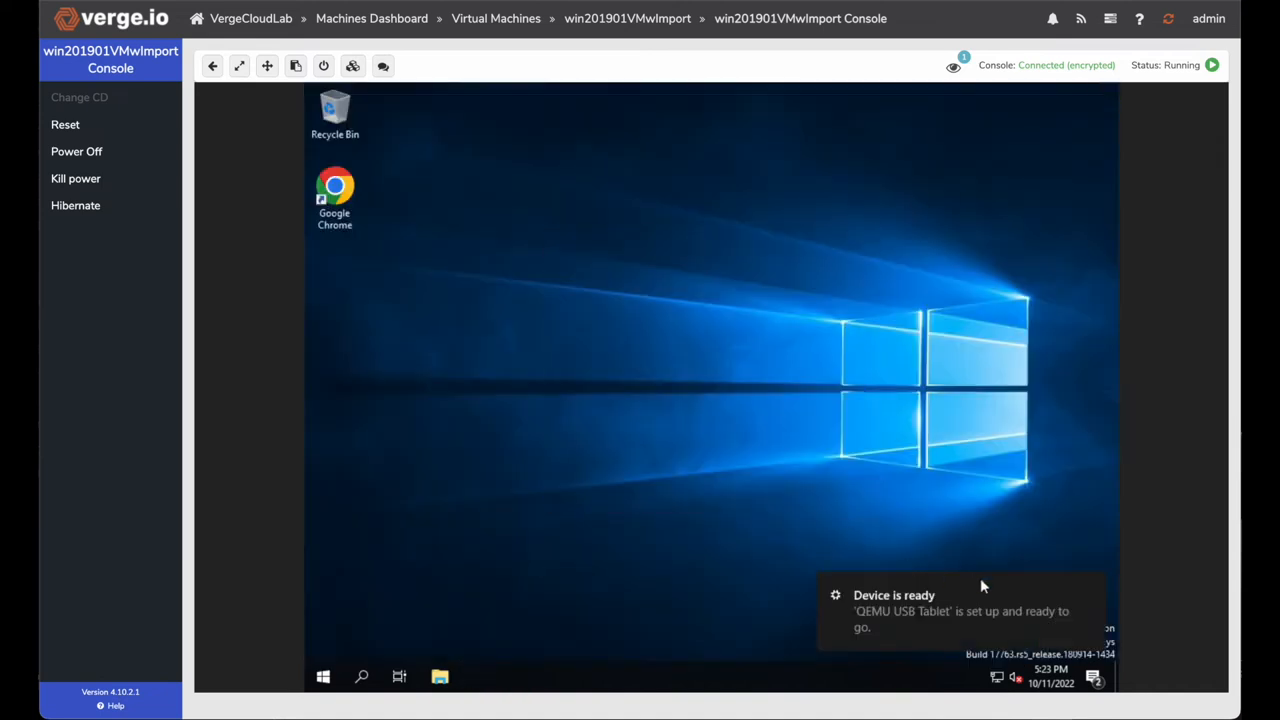
Step: Dismiss the device notification on the VM's desktop and open Google Chrome
left_click(1089, 586)
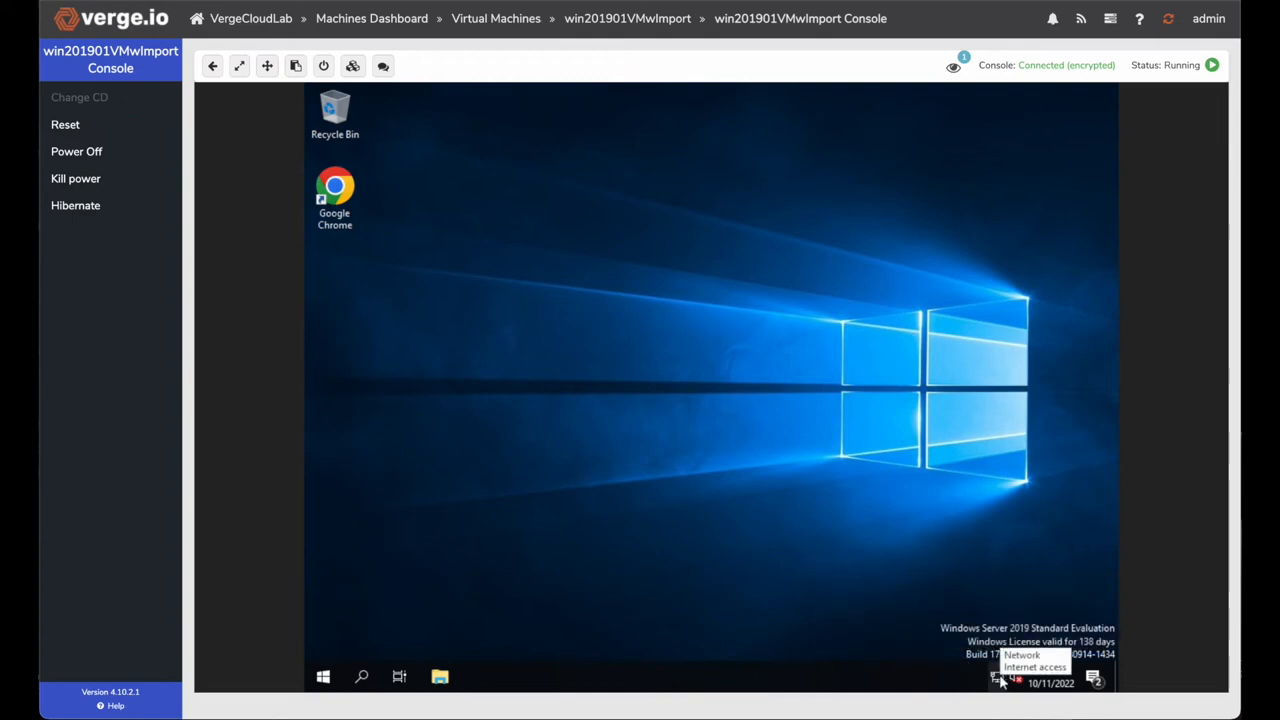
left_click(322, 184)
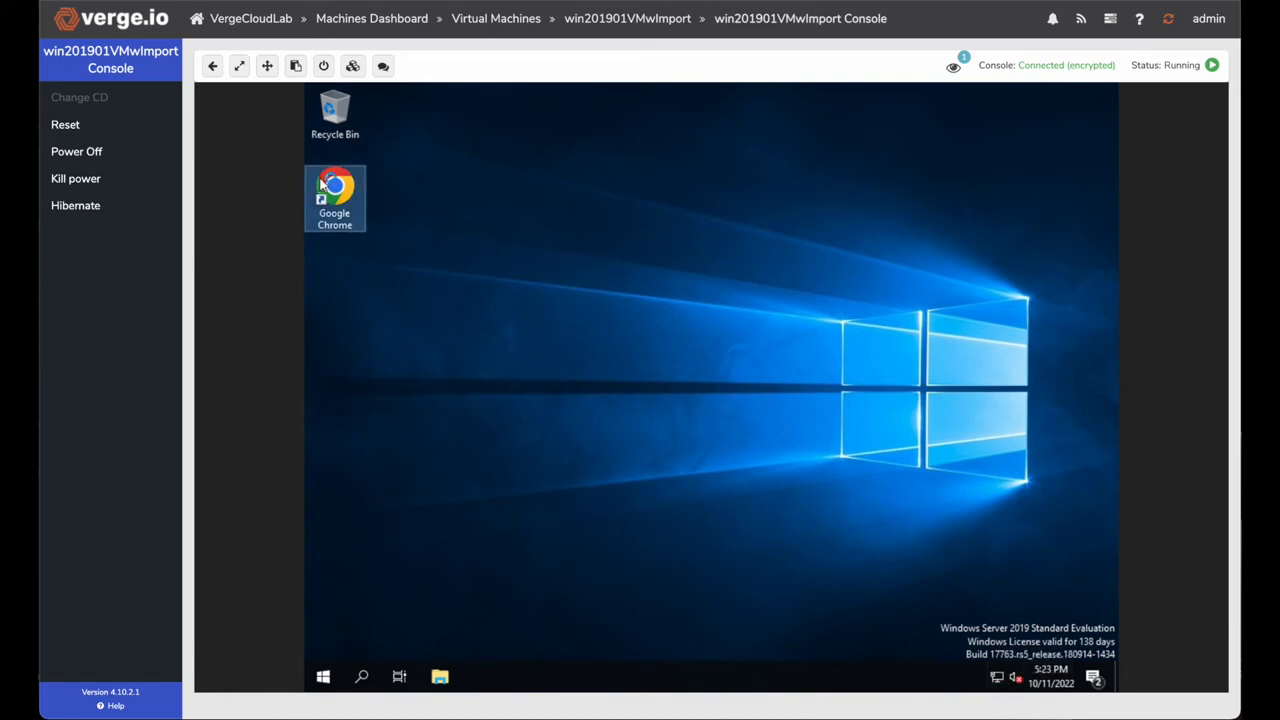
double_click(322, 183)
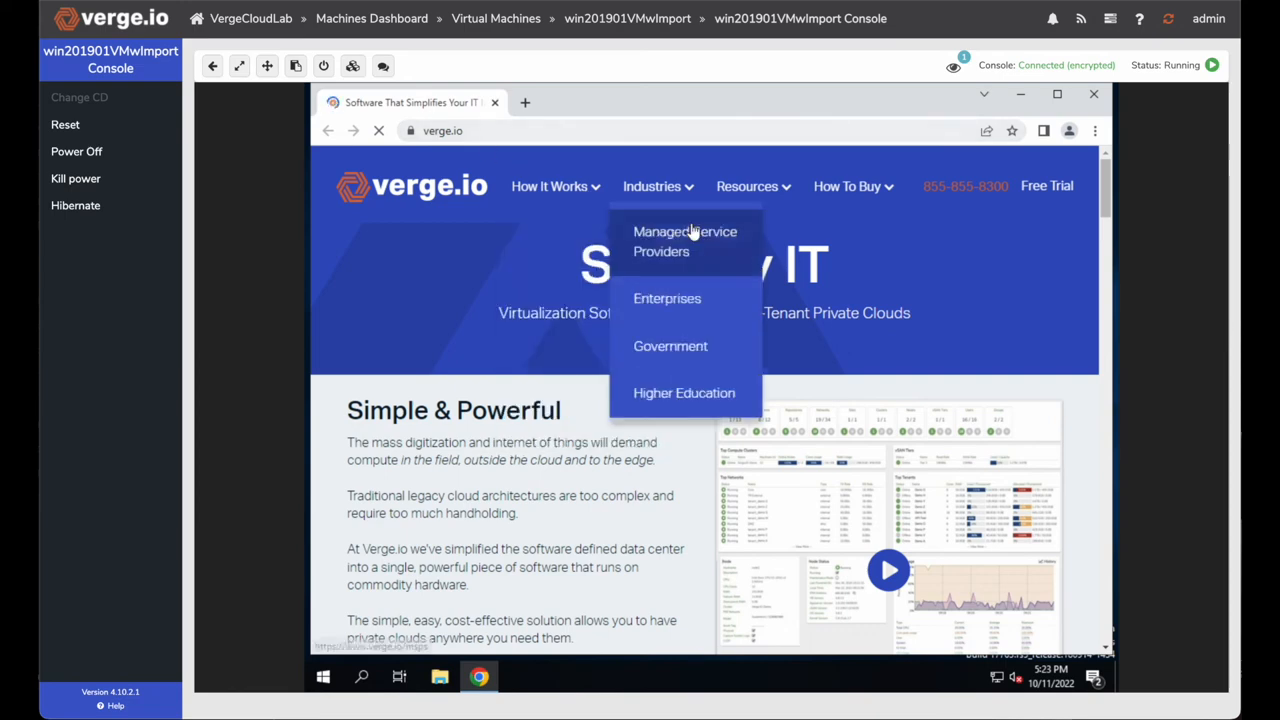
Step: Browse the Videos page under Resources on the verge.io website in the VM, and return to the VergeCloudLab dashboard
mouse_move(787, 191)
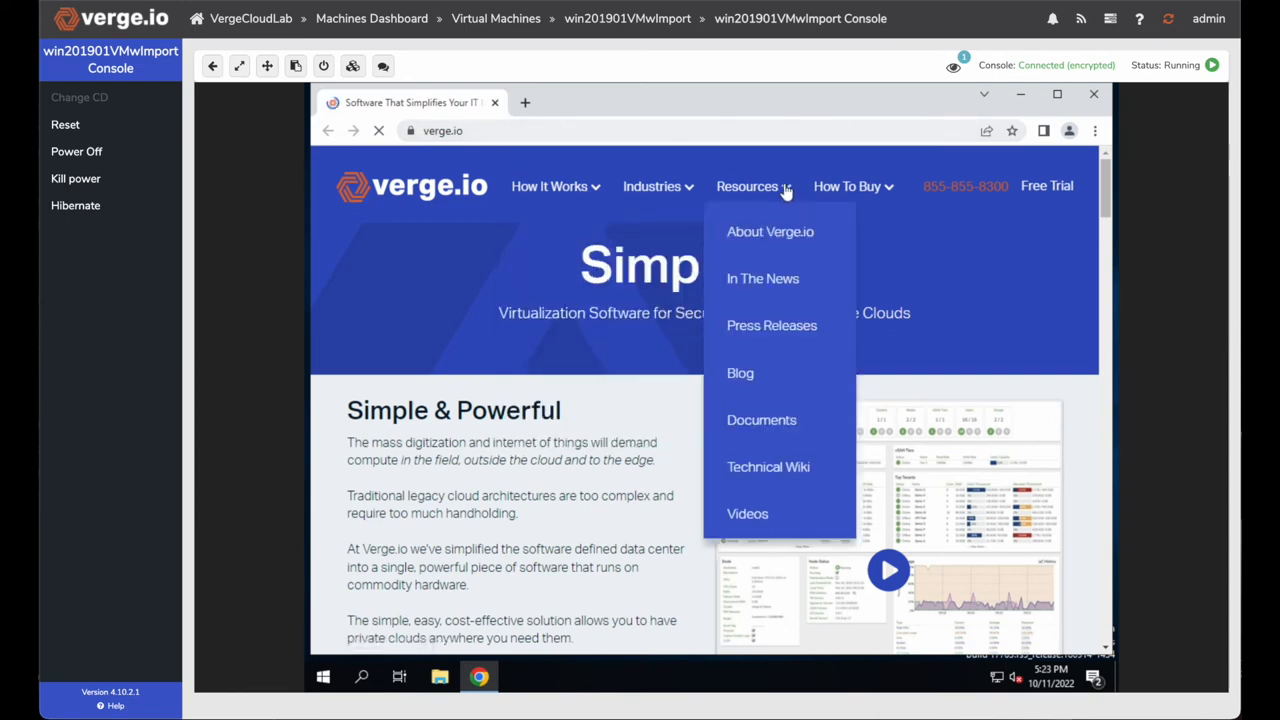
left_click(765, 516)
scroll(638, 503, "down", 20)
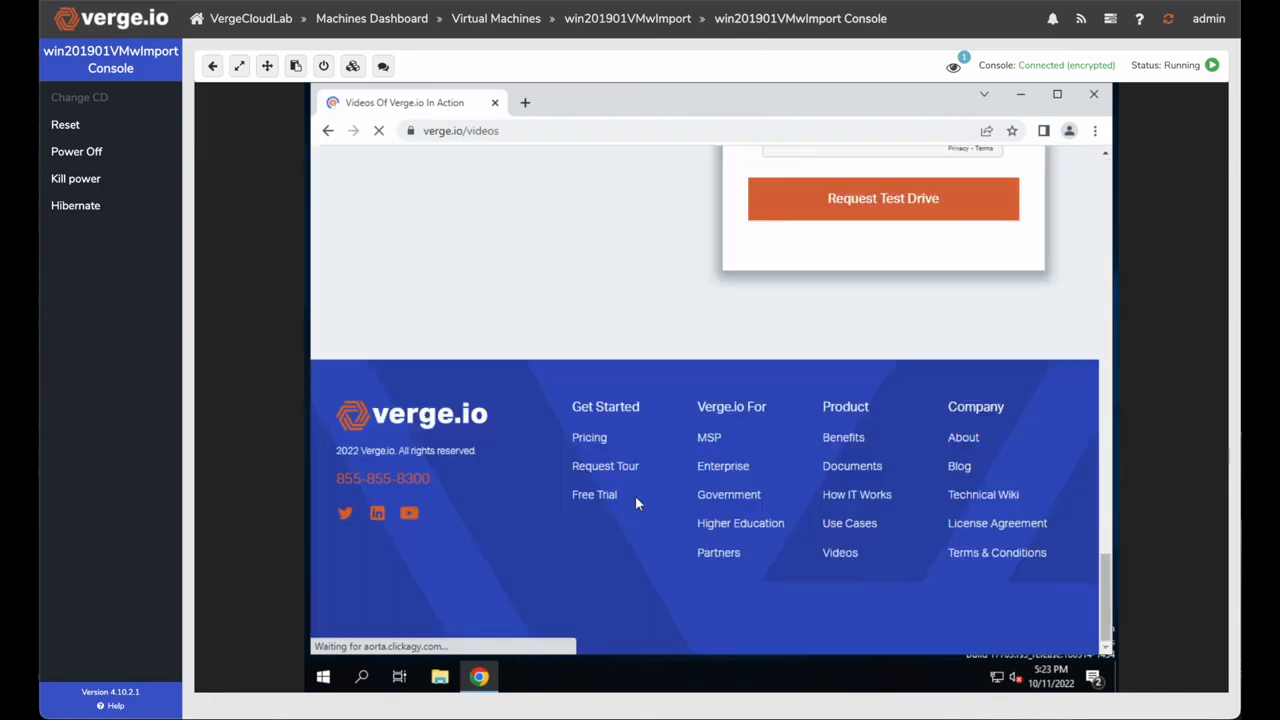
scroll(638, 503, "up", 20)
scroll(637, 503, "down", 10)
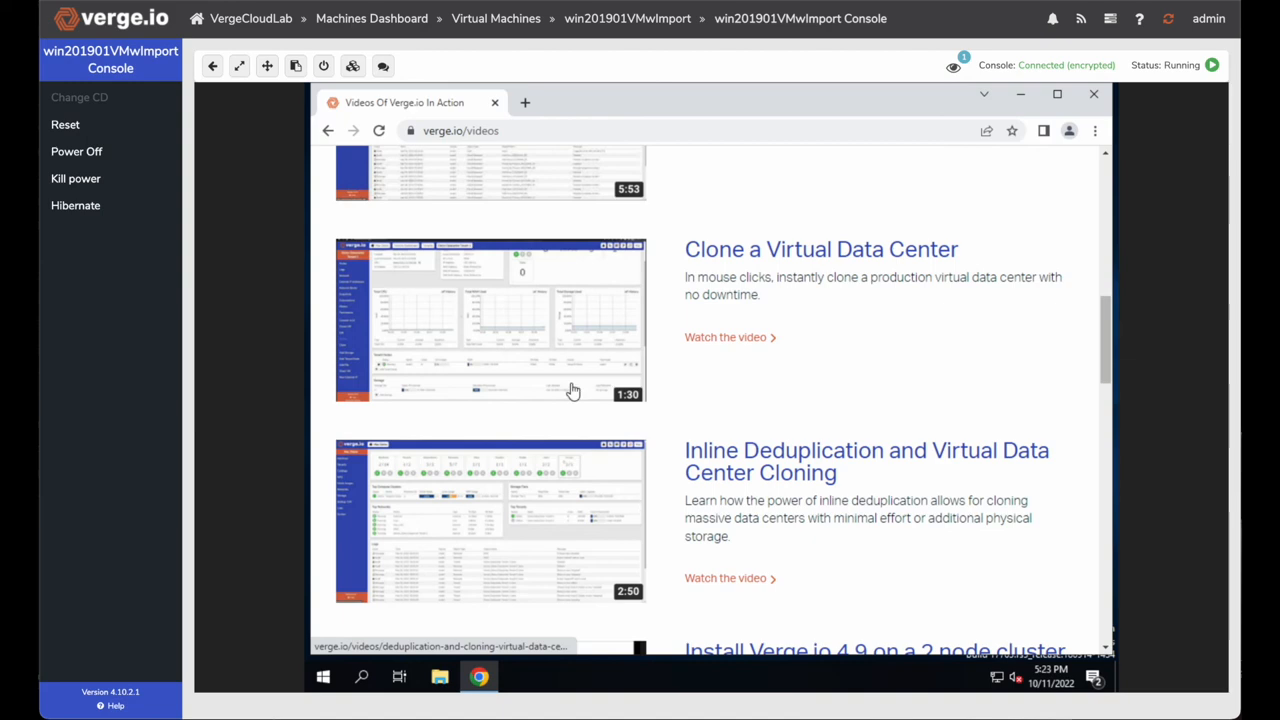
left_click(276, 24)
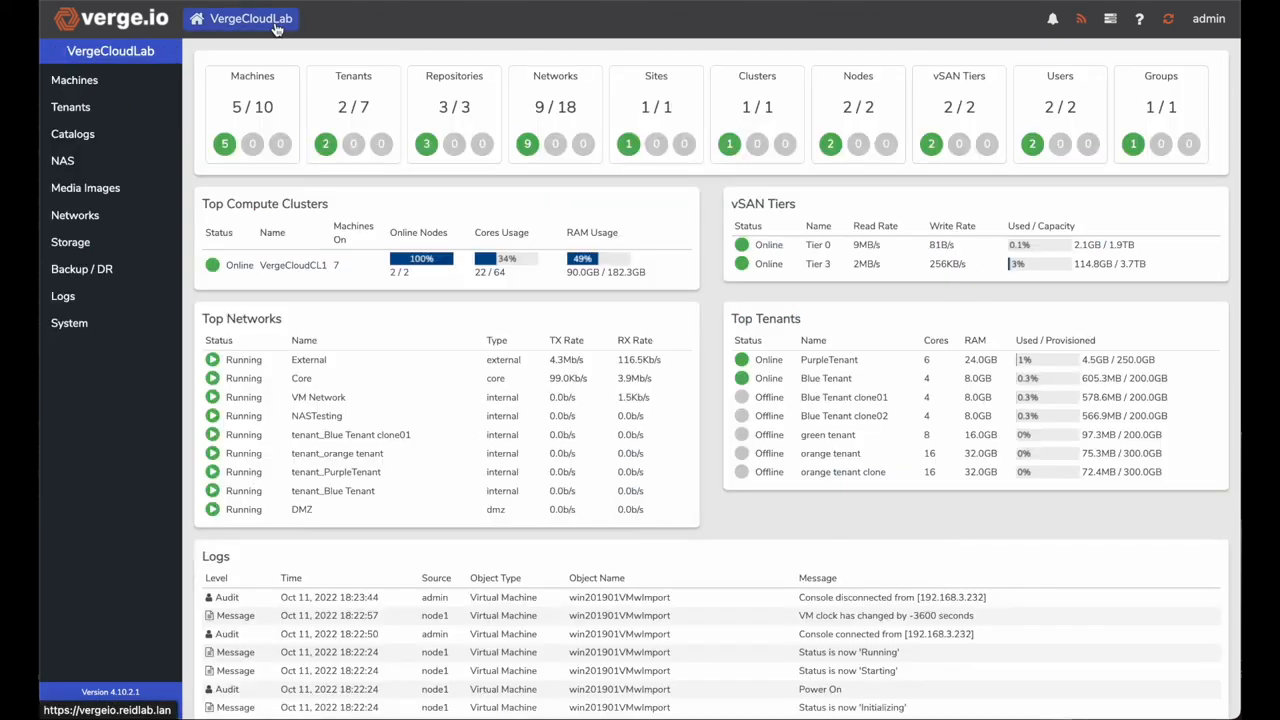